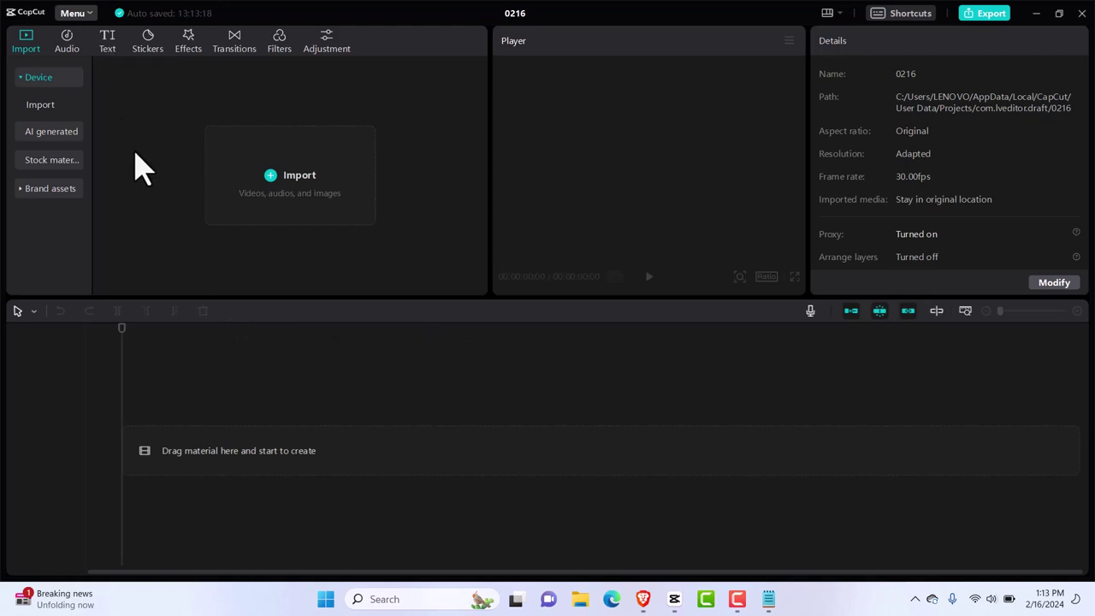
Add a Default text clip from the Text templates to the timeline and select it.
{"action": "left_click", "coordinate": [111, 43]}
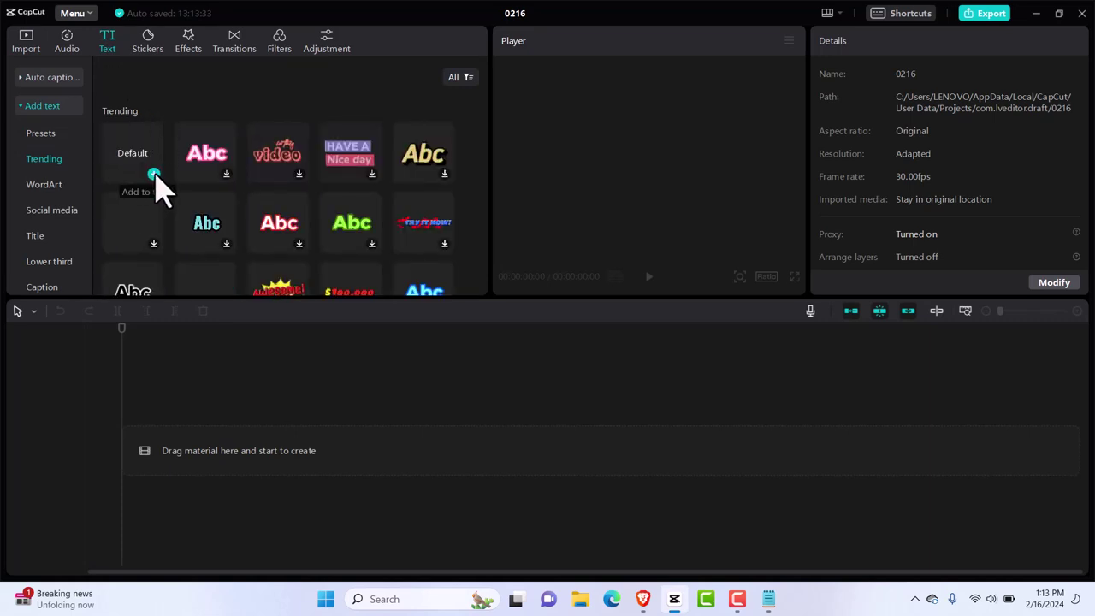
{"action": "left_click", "coordinate": [155, 175]}
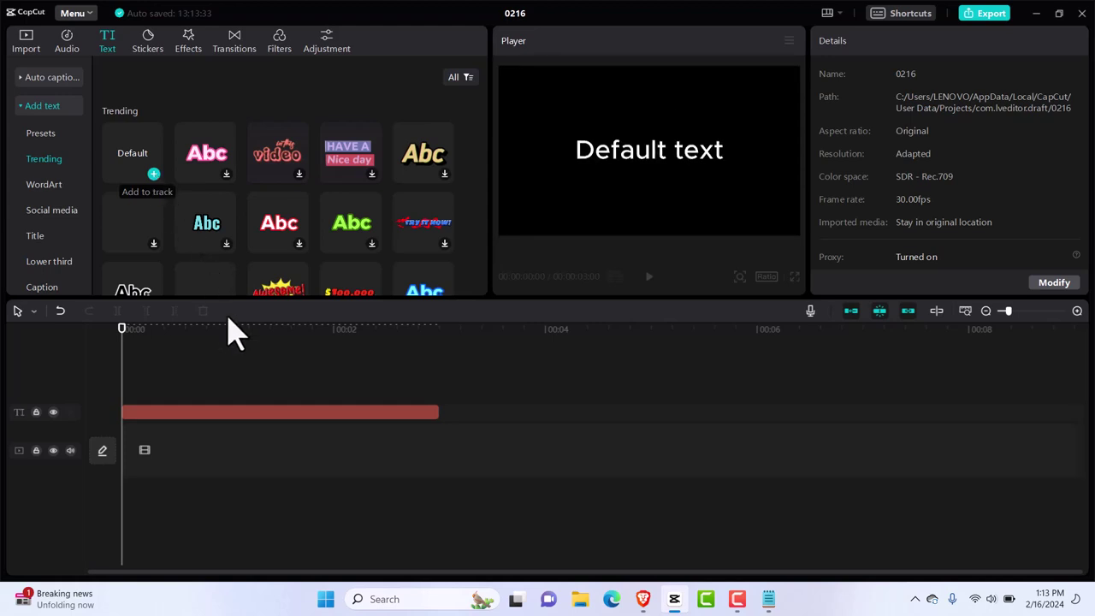
{"action": "left_click", "coordinate": [248, 408]}
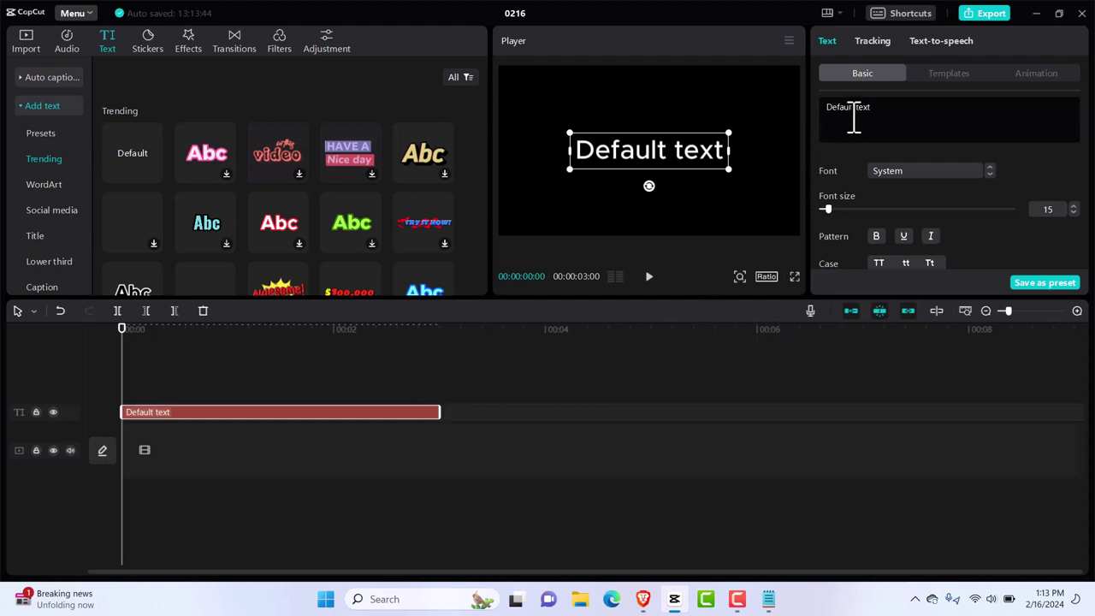
Copy the entire 'A Very Big Thank You To' subscriber list from the Notepad file.
{"action": "left_click", "coordinate": [769, 599]}
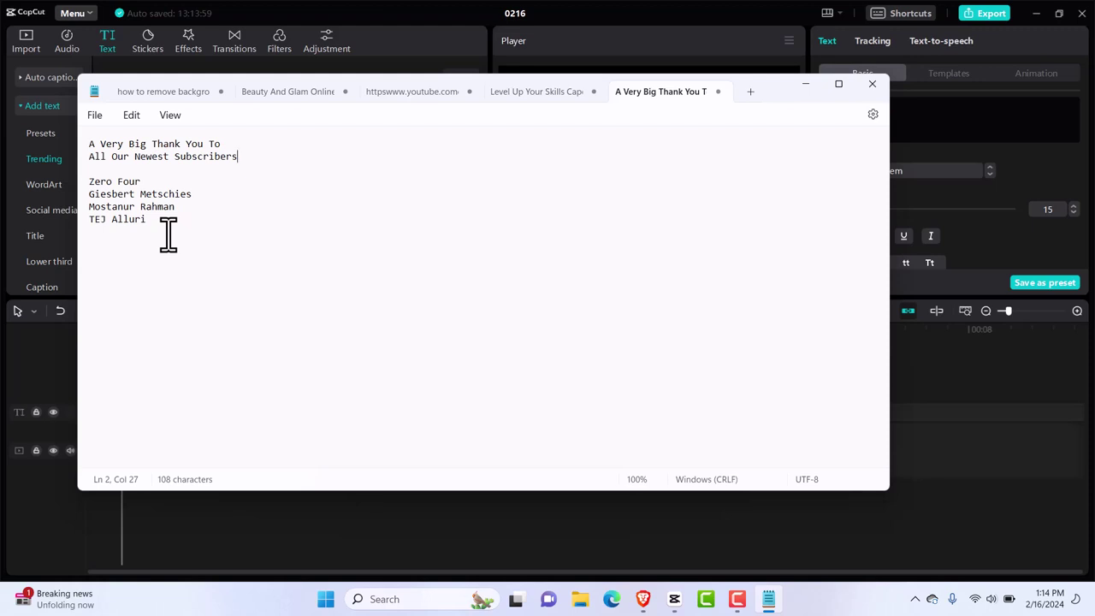
{"action": "left_click_drag", "start_coordinate": [167, 237], "coordinate": [89, 137]}
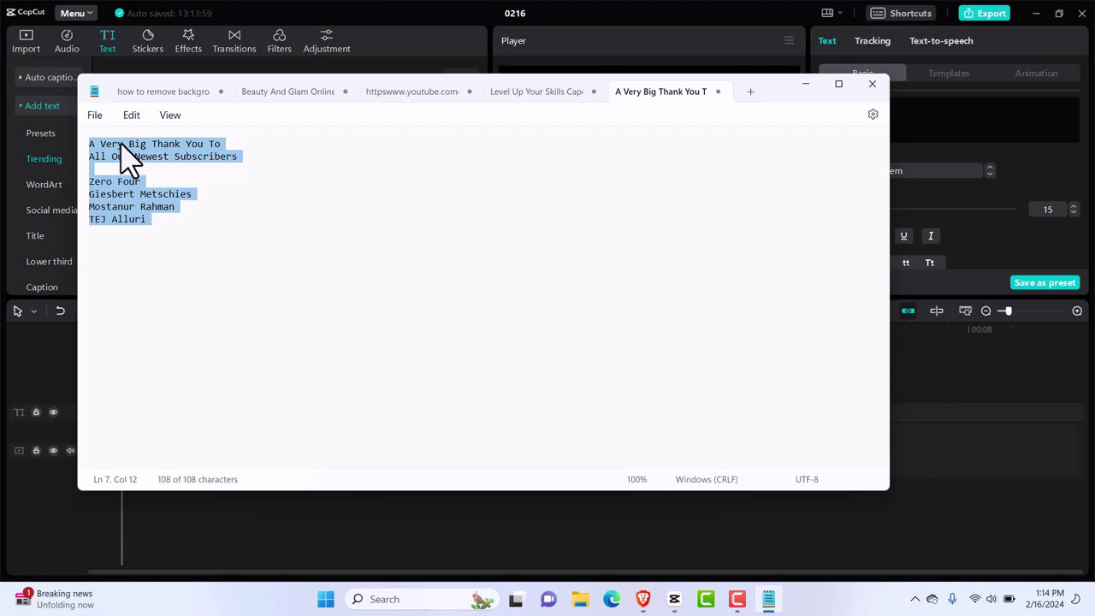
{"action": "right_click", "coordinate": [126, 159]}
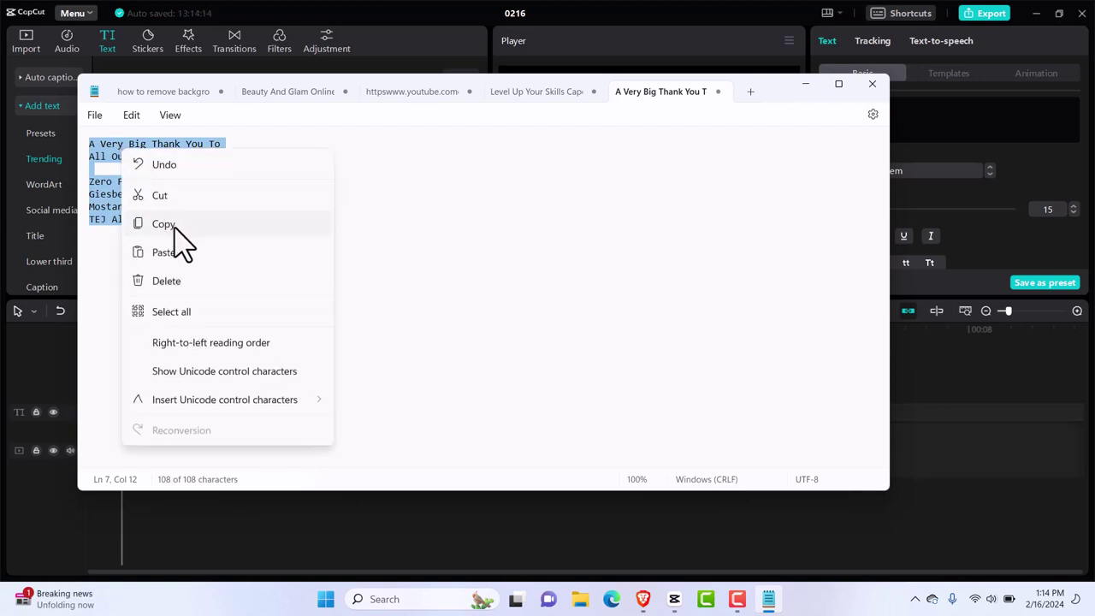
{"action": "left_click", "coordinate": [175, 227]}
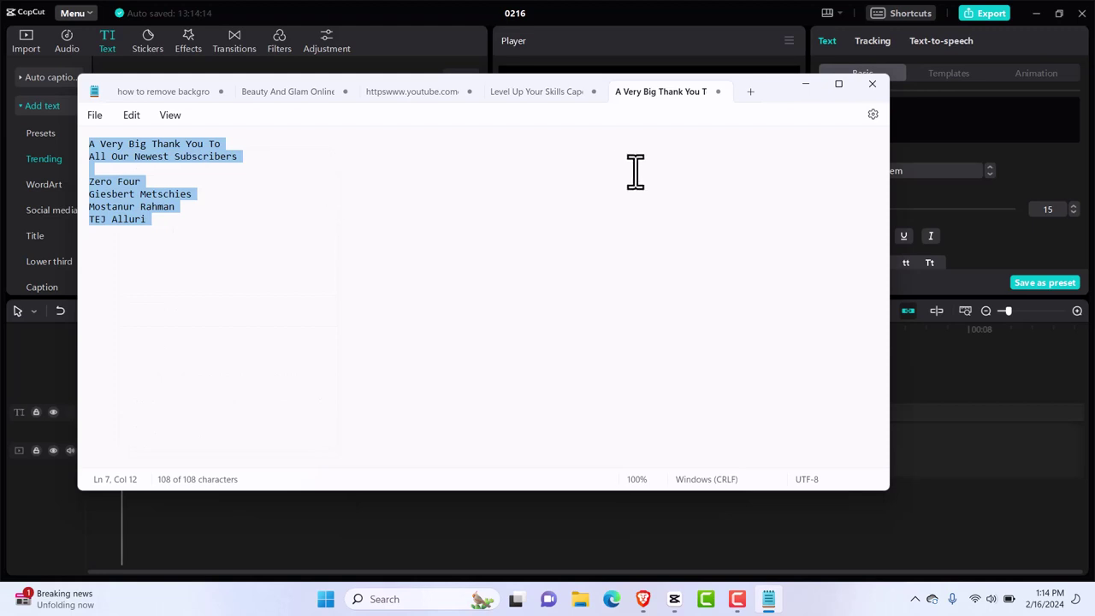
Replace the 'Default text' placeholder with the pasted thank-you subscriber list.
{"action": "left_click", "coordinate": [960, 129]}
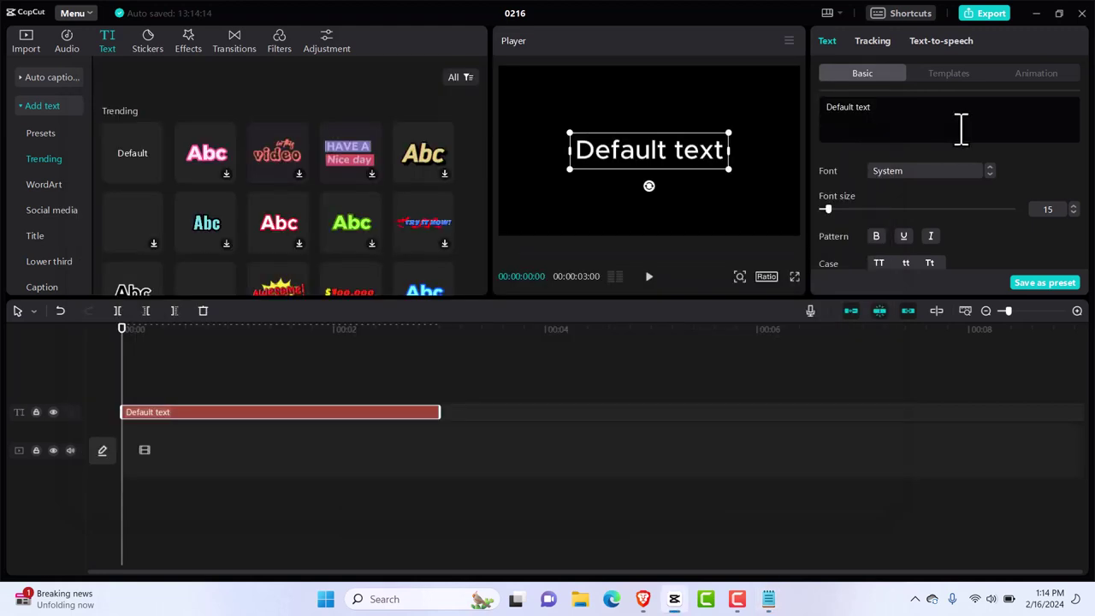
{"action": "key", "text": "ctrl+a"}
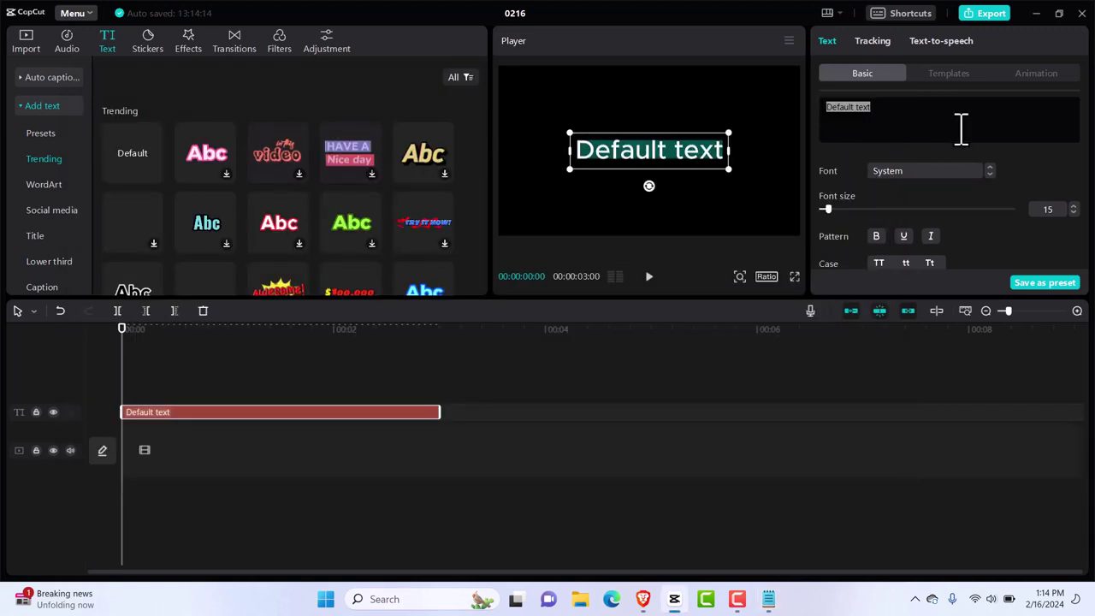
{"action": "key", "text": "ctrl+v"}
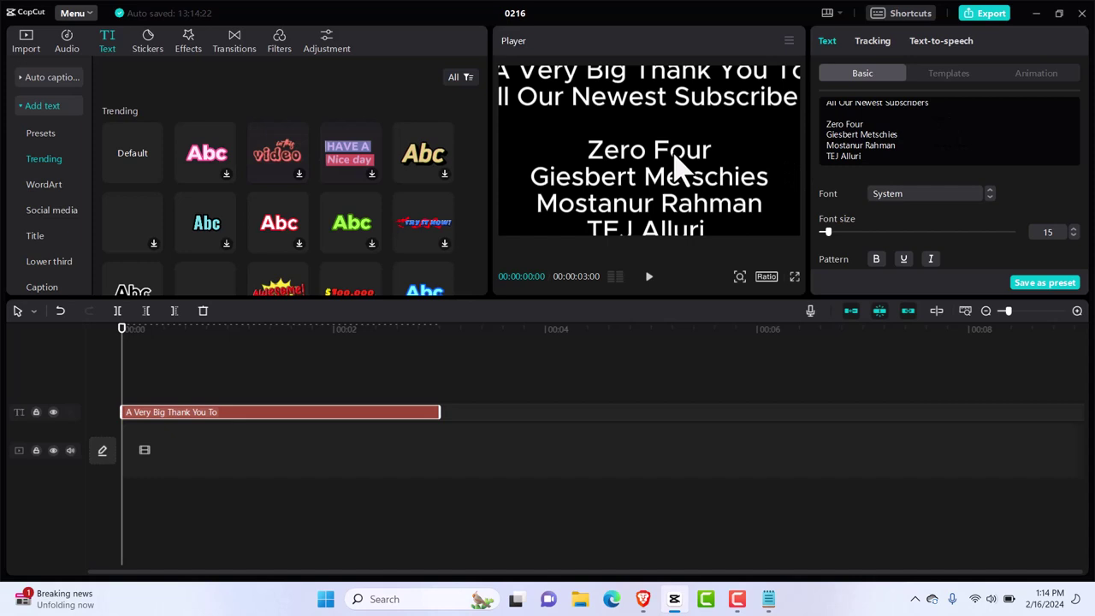
Shrink the credits to font size 6 and centre them in the frame.
{"action": "left_click_drag", "start_coordinate": [828, 231], "coordinate": [824, 231]}
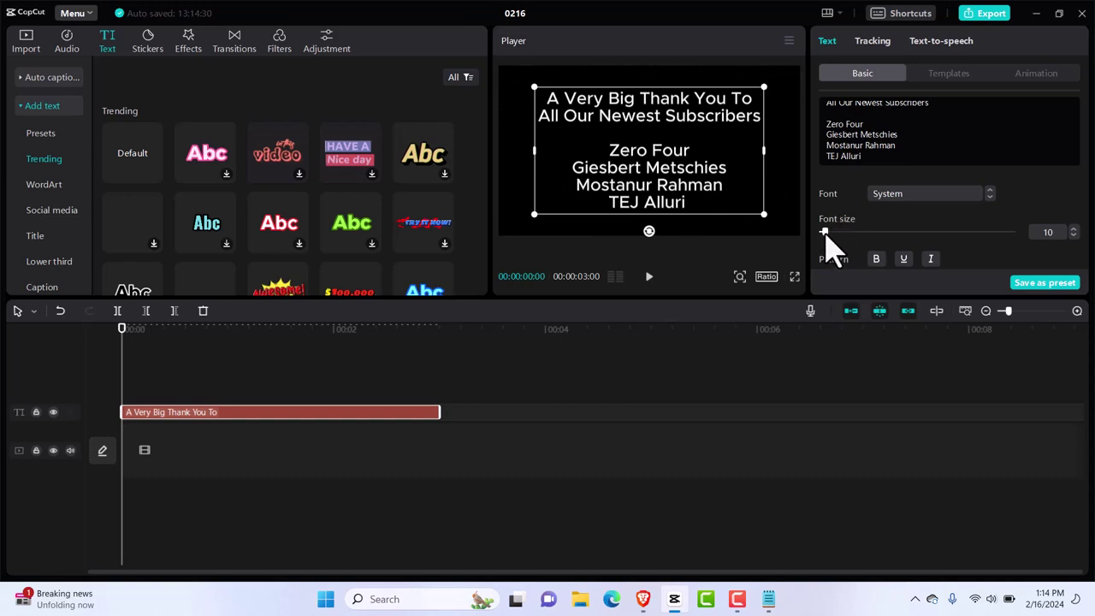
{"action": "left_click_drag", "start_coordinate": [824, 232], "coordinate": [822, 231]}
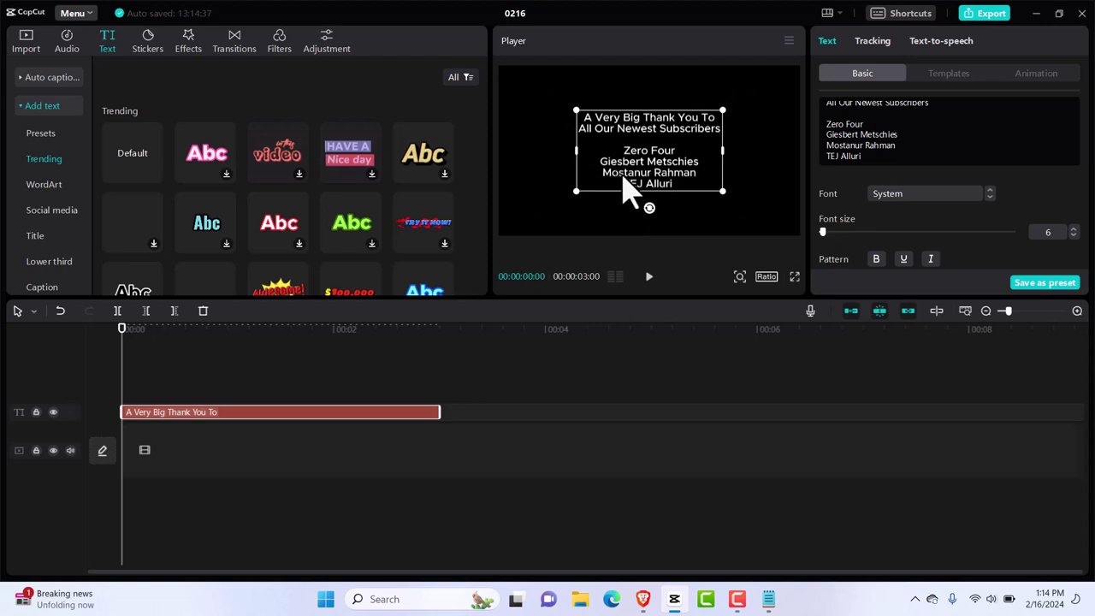
{"action": "mouse_move", "coordinate": [647, 164]}
{"action": "left_mouse_down"}
{"action": "mouse_move", "coordinate": [648, 182]}
{"action": "mouse_move", "coordinate": [649, 141]}
{"action": "mouse_move", "coordinate": [650, 167]}
{"action": "left_mouse_up"}
Add a Position keyframe at the text clip's start at X 0, Y 0, 100% scale.
{"action": "scroll", "coordinate": [869, 224], "scroll_direction": "down", "scroll_amount": 3}
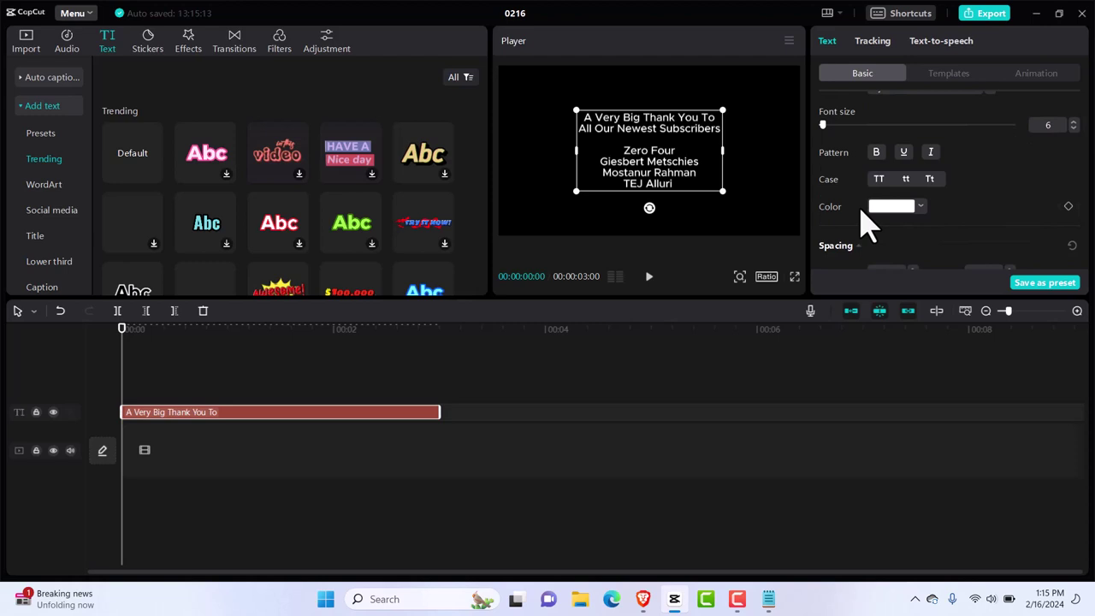
{"action": "scroll", "coordinate": [868, 225], "scroll_direction": "down", "scroll_amount": 5}
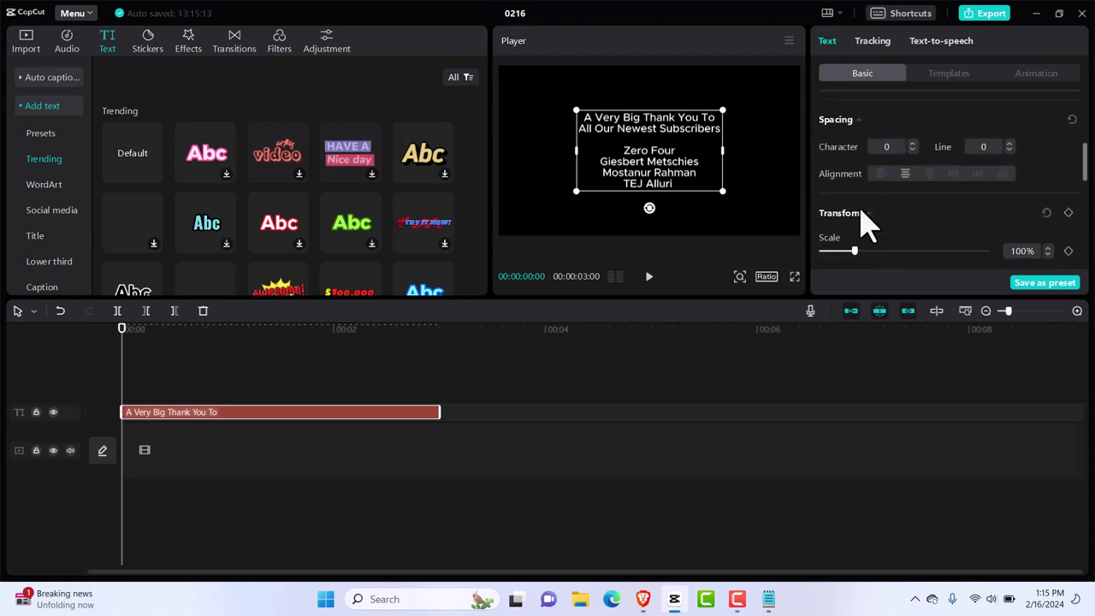
{"action": "scroll", "coordinate": [862, 216], "scroll_direction": "down", "scroll_amount": 2}
{"action": "scroll", "coordinate": [862, 214], "scroll_direction": "down", "scroll_amount": 2}
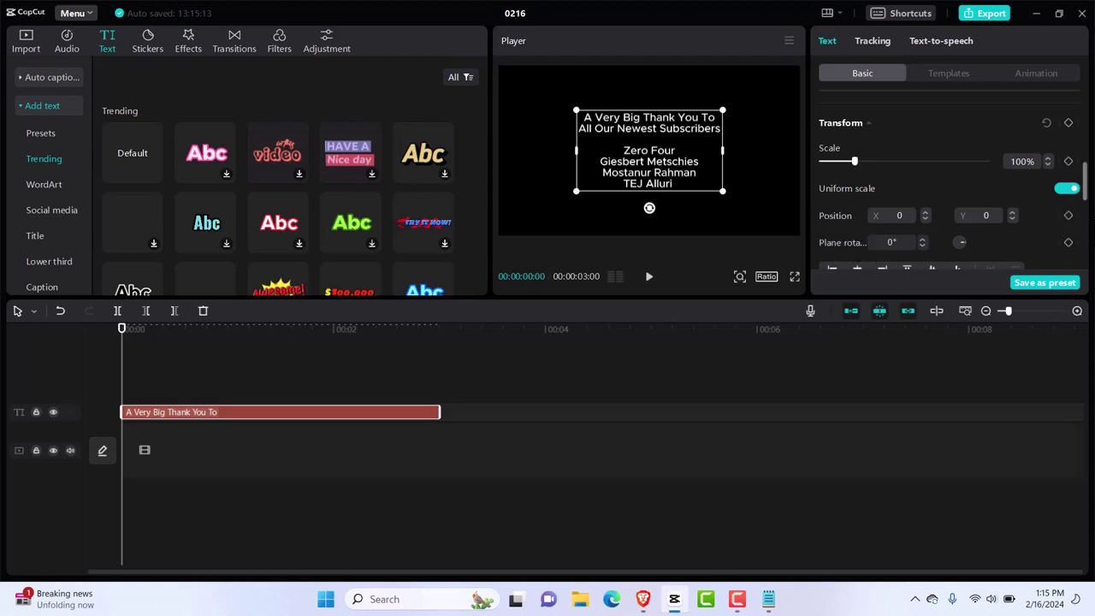
{"action": "left_click", "coordinate": [1068, 215]}
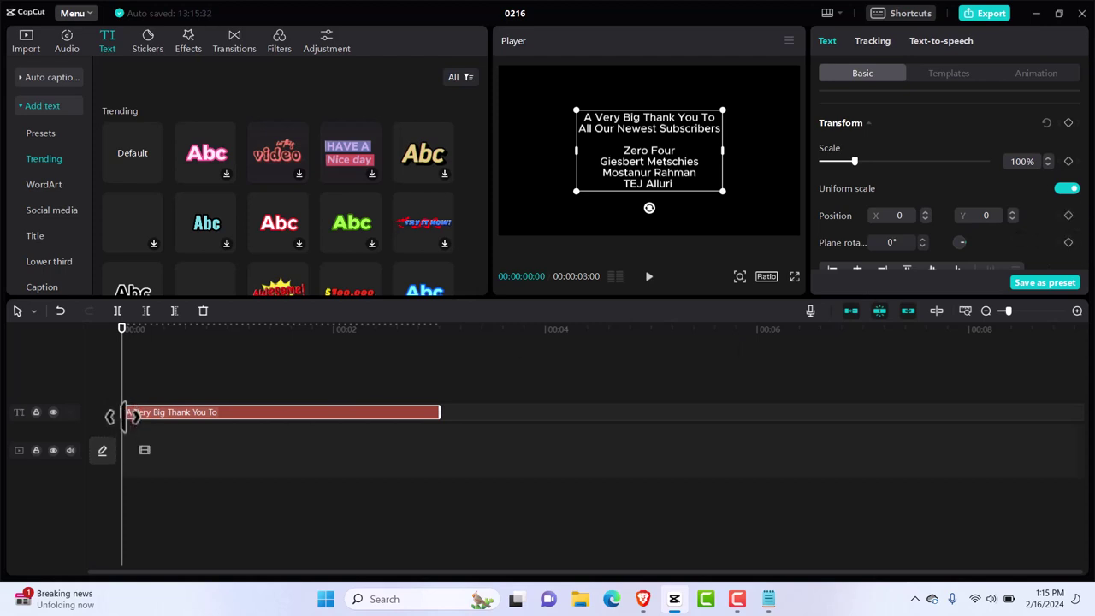
{"action": "left_click", "coordinate": [1068, 216]}
Keyframe the credits from below the frame at the start to above it near the end (X -227, Y 1441).
{"action": "left_click_drag", "start_coordinate": [658, 124], "coordinate": [662, 242]}
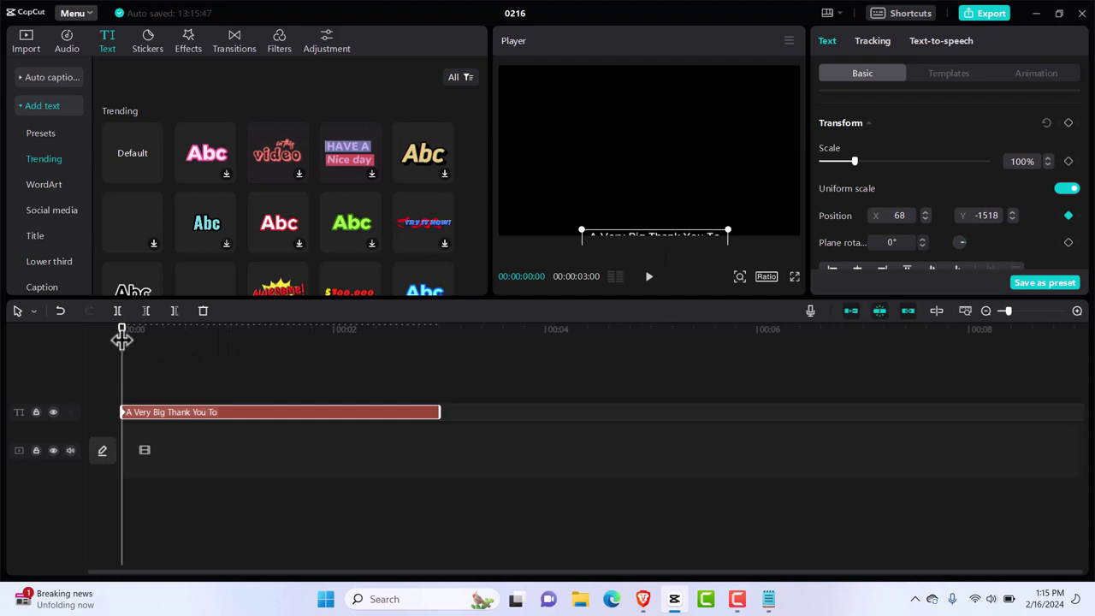
{"action": "left_click_drag", "start_coordinate": [122, 338], "coordinate": [432, 347]}
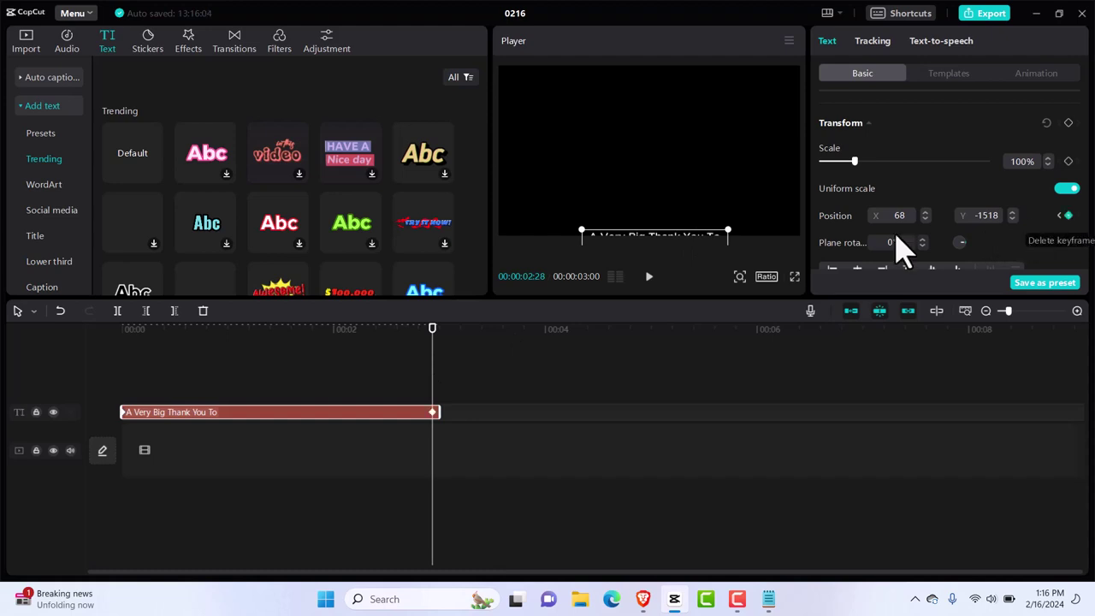
{"action": "left_click_drag", "start_coordinate": [668, 250], "coordinate": [640, 19]}
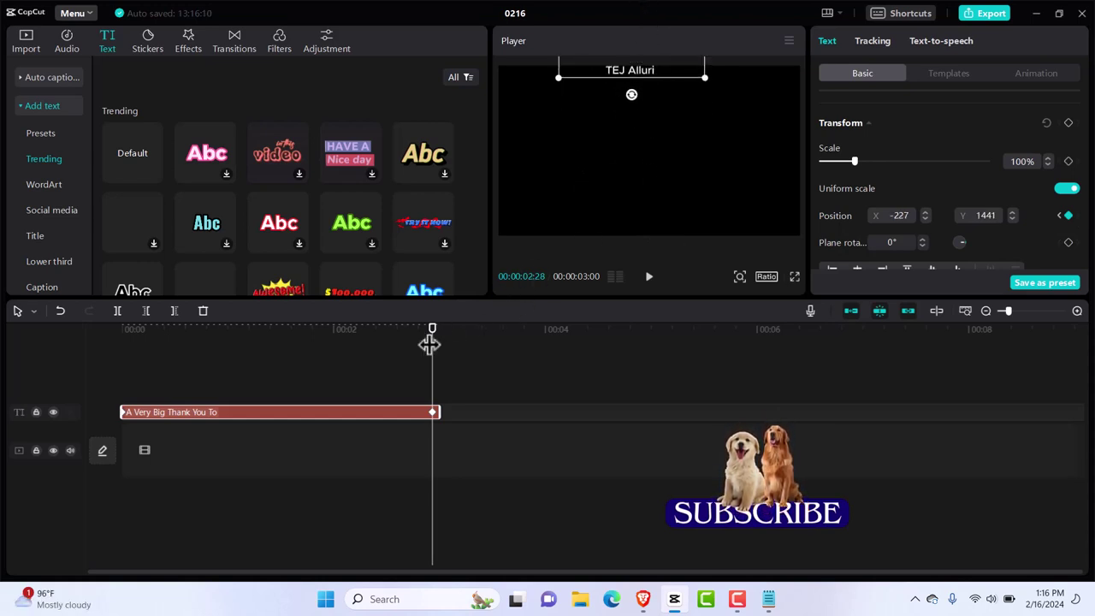
{"action": "left_click_drag", "start_coordinate": [440, 337], "coordinate": [98, 371]}
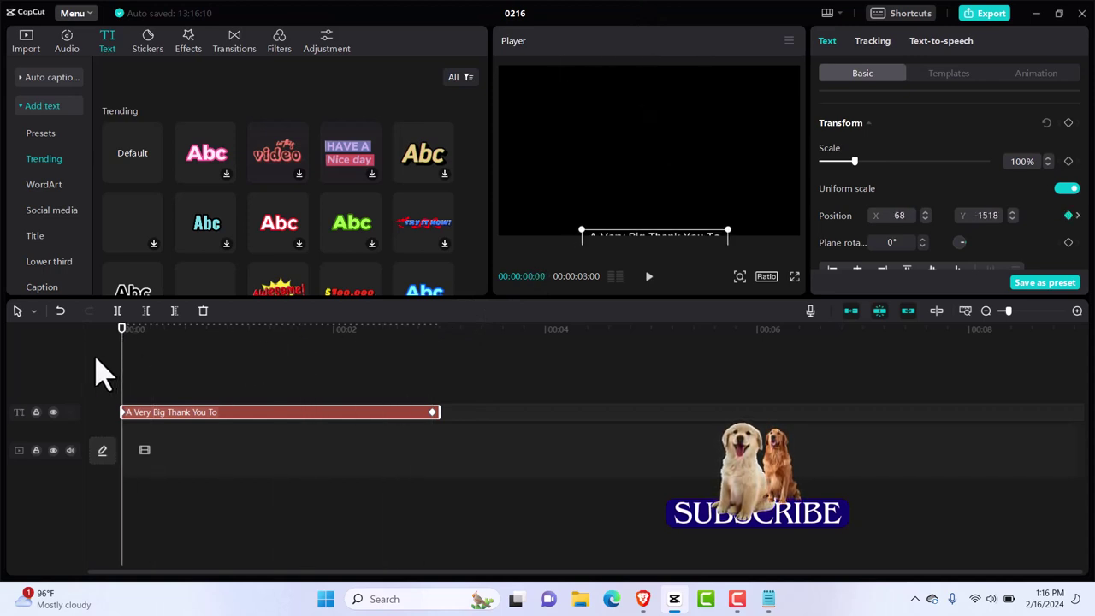
{"action": "key", "text": "space"}
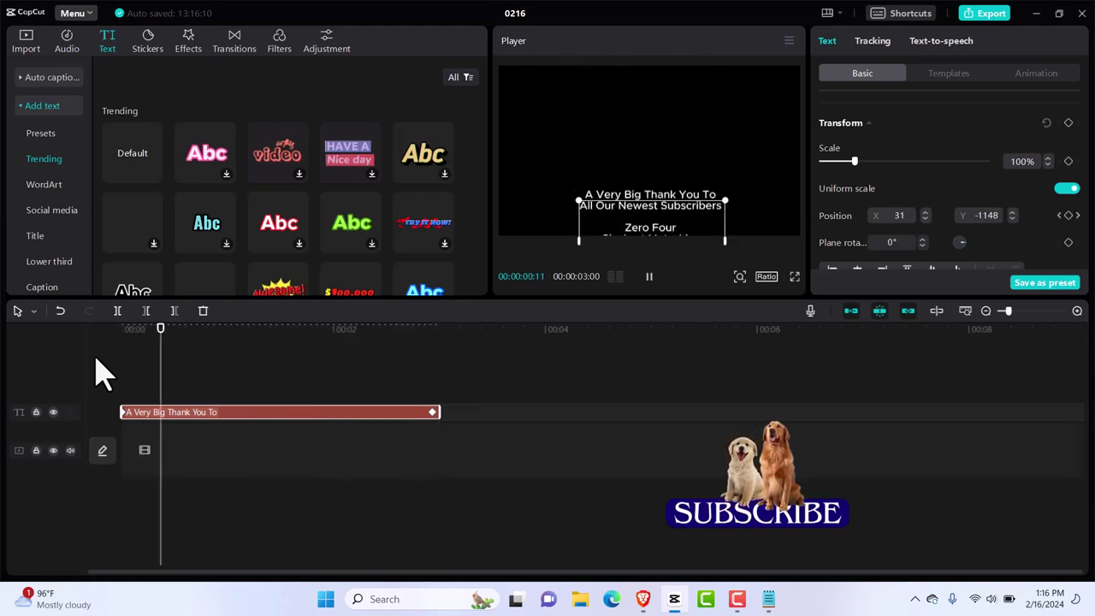
{"action": "key", "text": "space"}
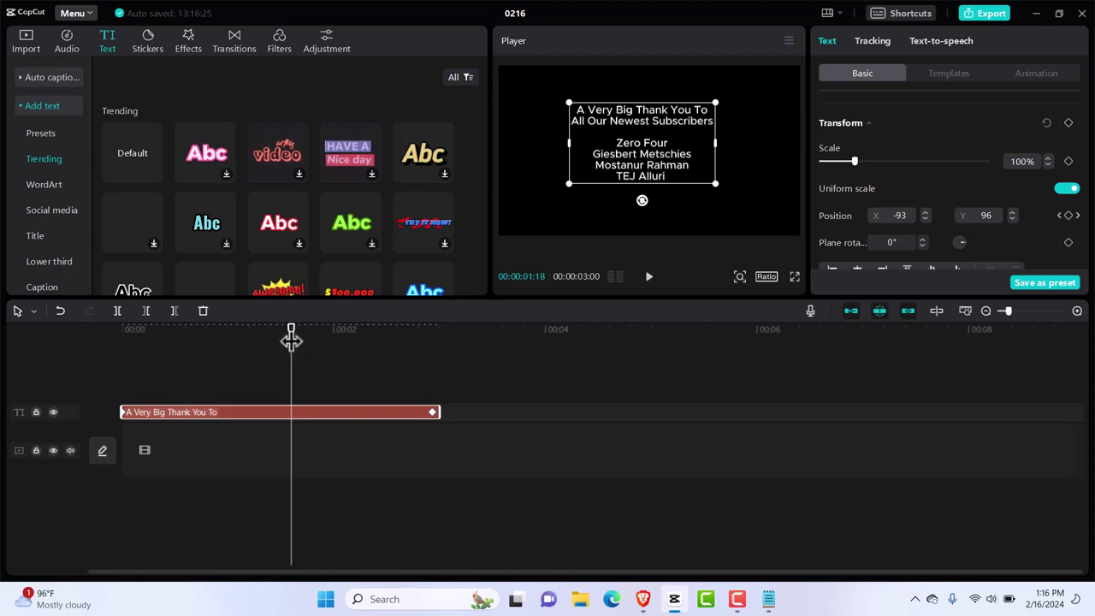
{"action": "left_click_drag", "start_coordinate": [291, 341], "coordinate": [119, 353]}
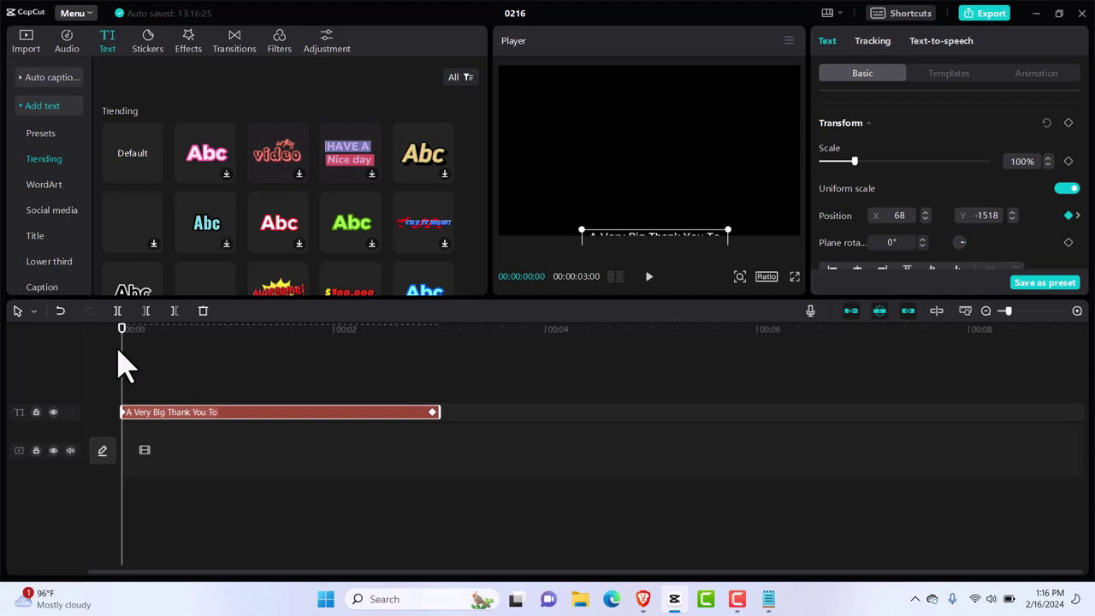
Download and preview the red-hearts sticker from the Trending stickers.
{"action": "left_click", "coordinate": [152, 60]}
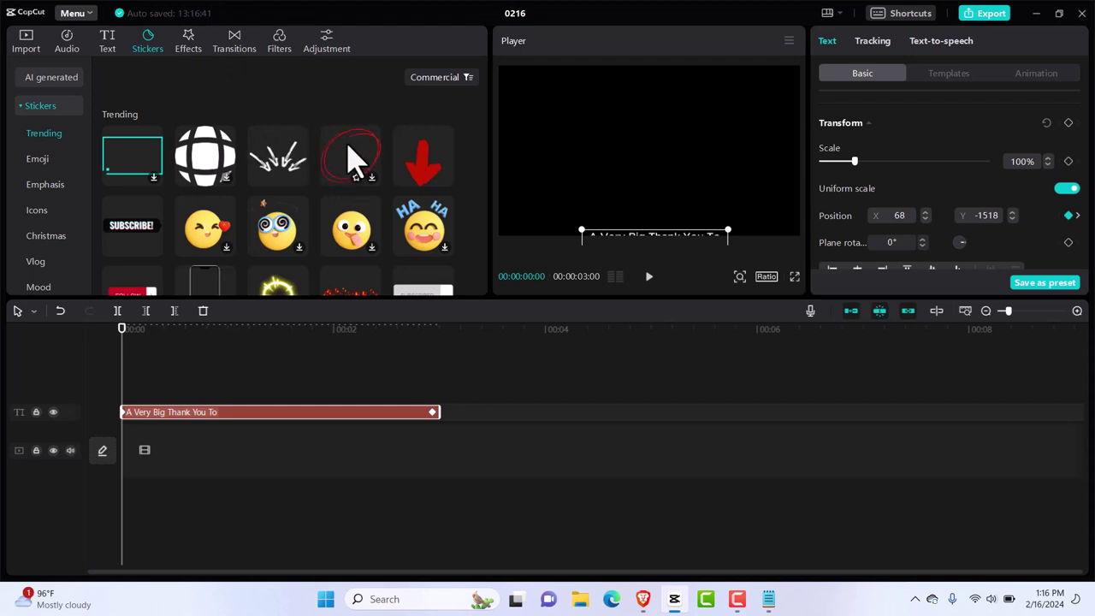
{"action": "scroll", "coordinate": [355, 160], "scroll_direction": "down", "scroll_amount": 1}
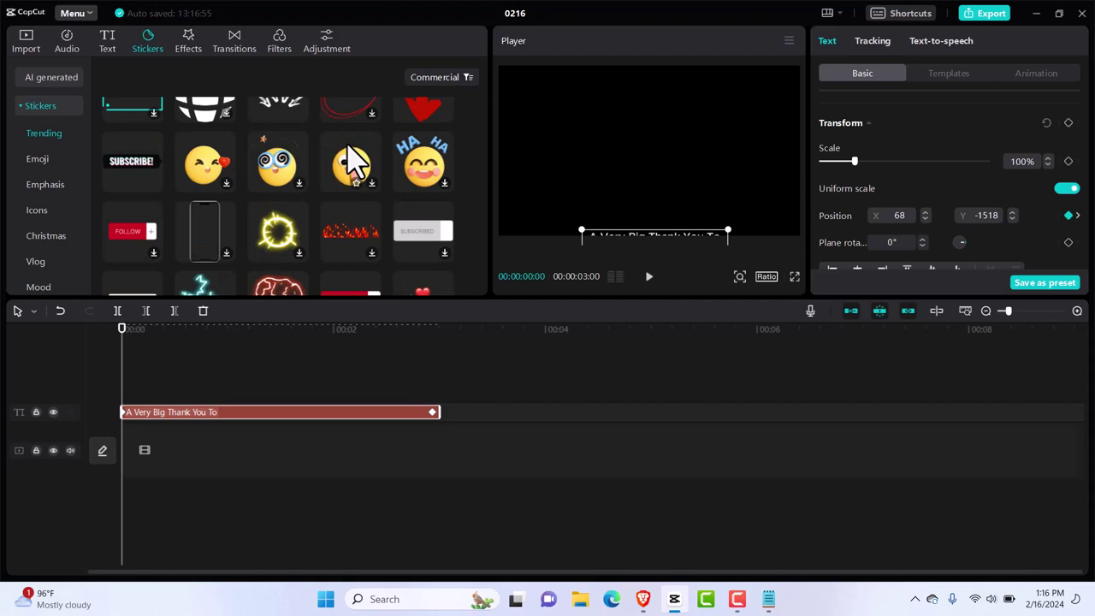
{"action": "scroll", "coordinate": [354, 160], "scroll_direction": "down", "scroll_amount": 1}
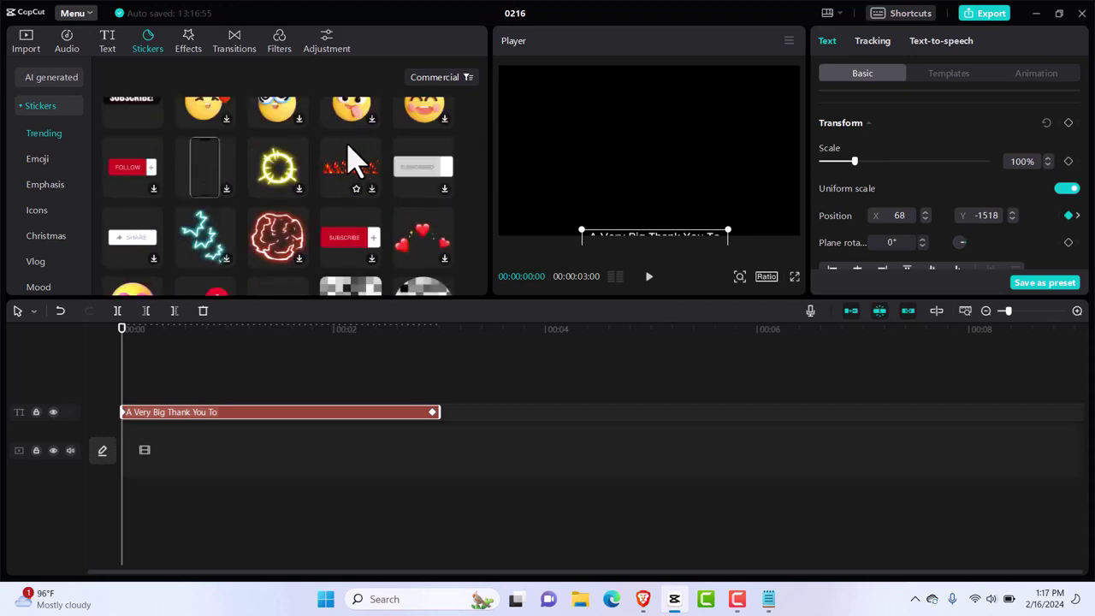
{"action": "left_click", "coordinate": [446, 260]}
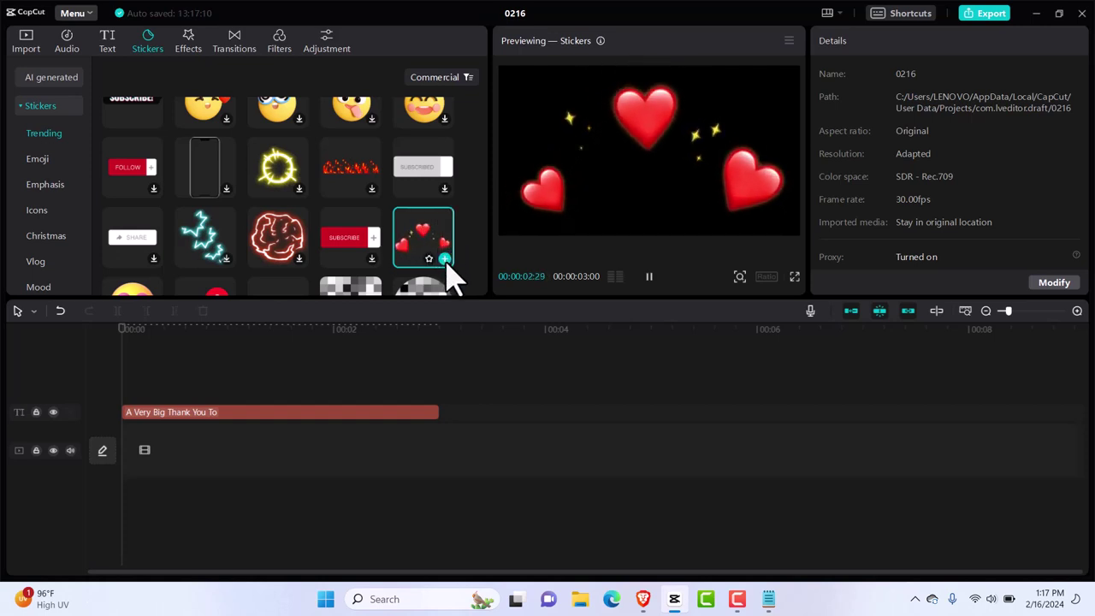
Add the hearts sticker to the timeline, scale it to 17% and move it down to Y -843.
{"action": "left_click", "coordinate": [445, 260]}
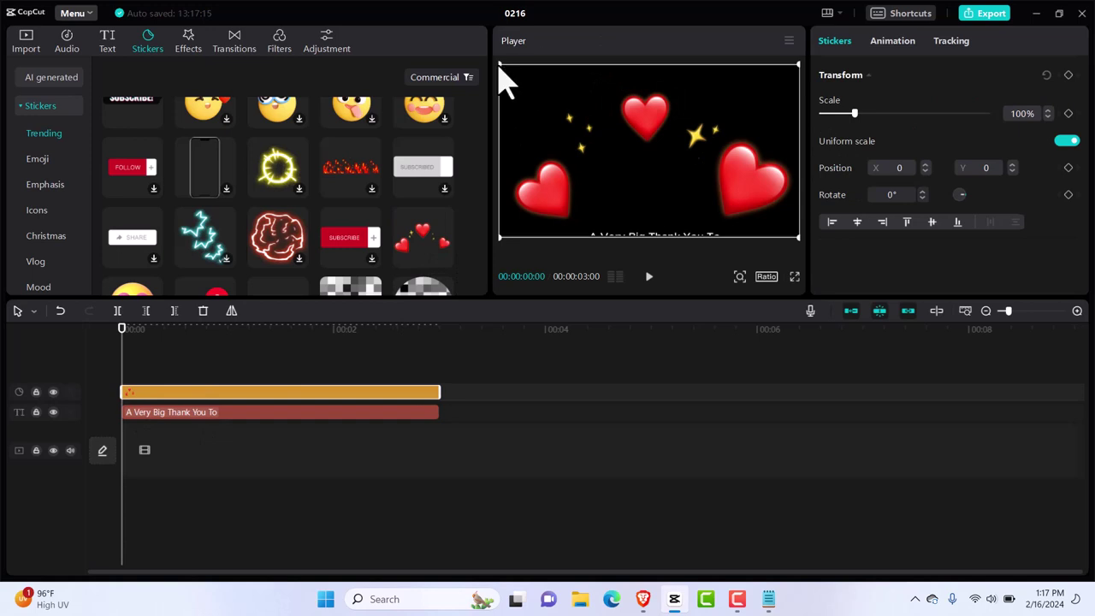
{"action": "left_click_drag", "start_coordinate": [503, 66], "coordinate": [696, 149]}
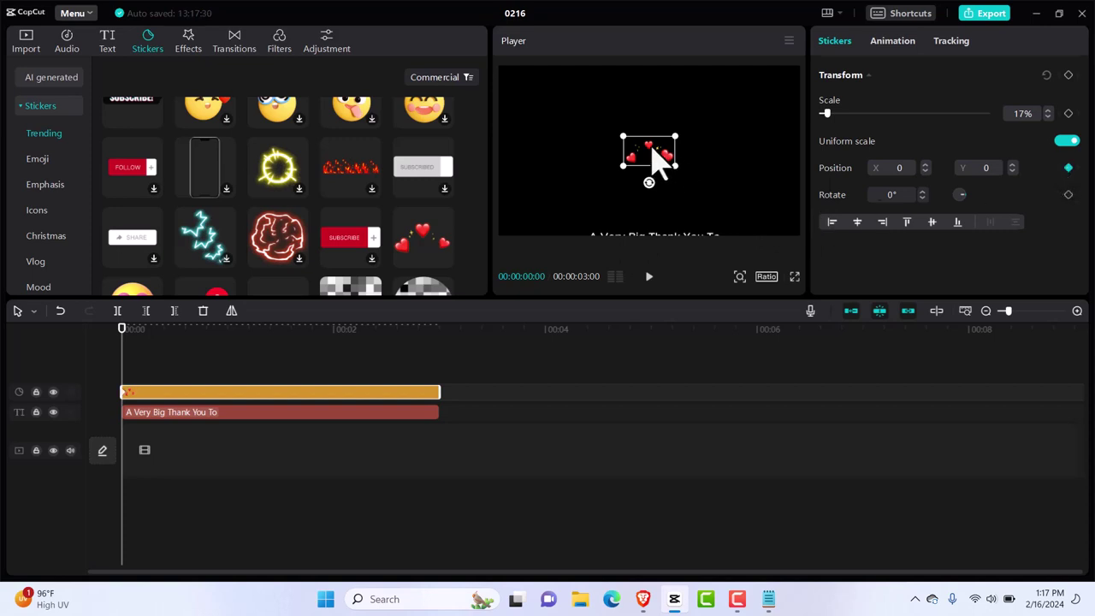
{"action": "left_click_drag", "start_coordinate": [653, 148], "coordinate": [653, 215]}
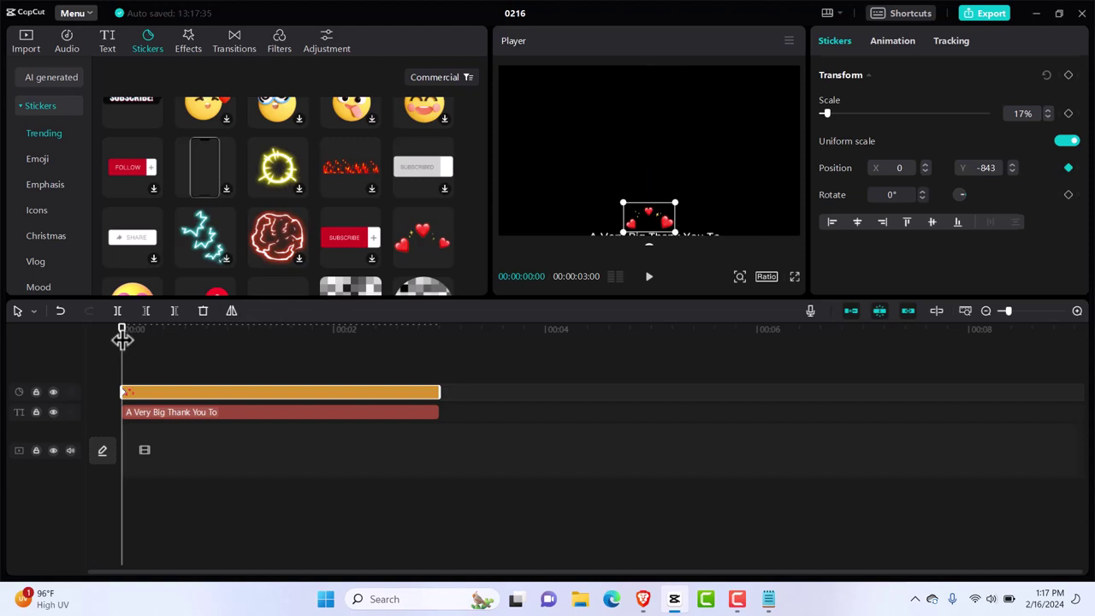
Keyframe the hearts sticker rising to the top (X -209, Y 1270) near clip end, then return to 00:00.
{"action": "left_click_drag", "start_coordinate": [122, 340], "coordinate": [433, 349]}
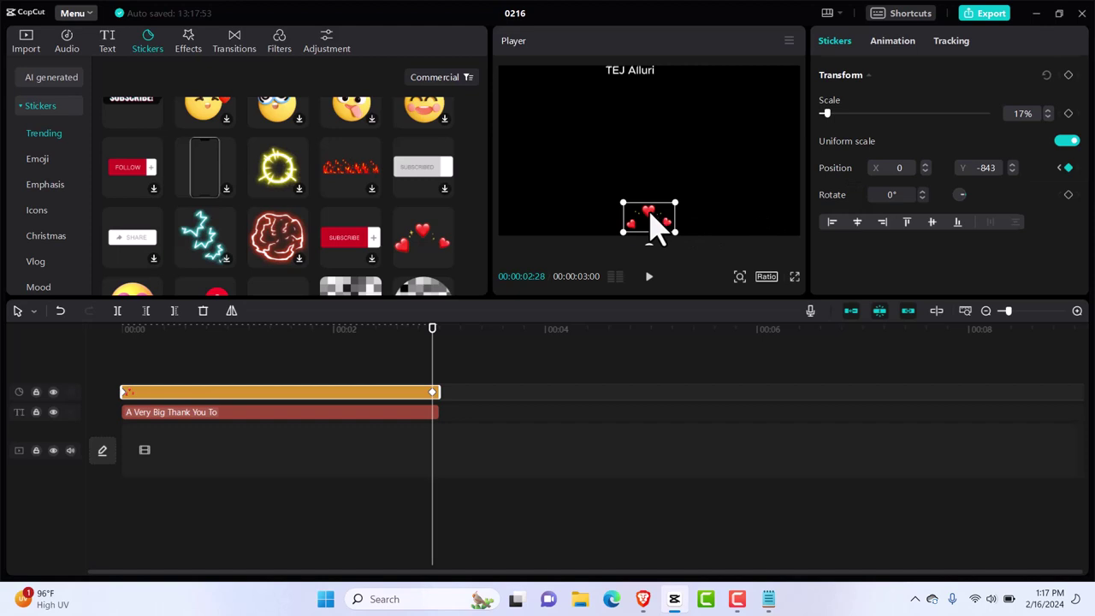
{"action": "left_click_drag", "start_coordinate": [650, 213], "coordinate": [635, 43]}
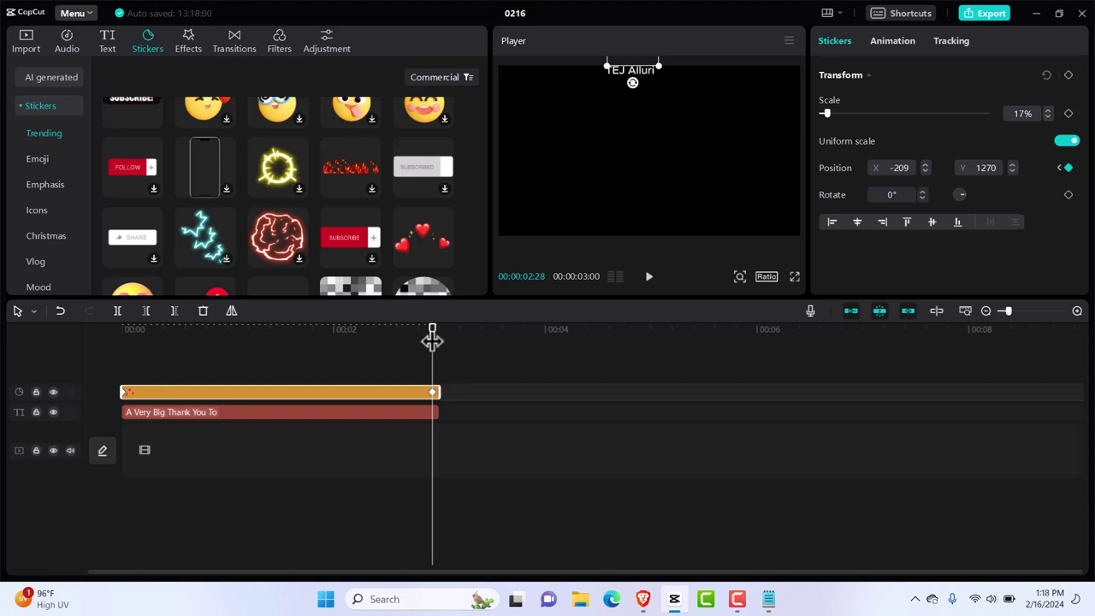
{"action": "left_click_drag", "start_coordinate": [433, 333], "coordinate": [337, 334]}
{"action": "left_click_drag", "start_coordinate": [261, 364], "coordinate": [115, 368]}
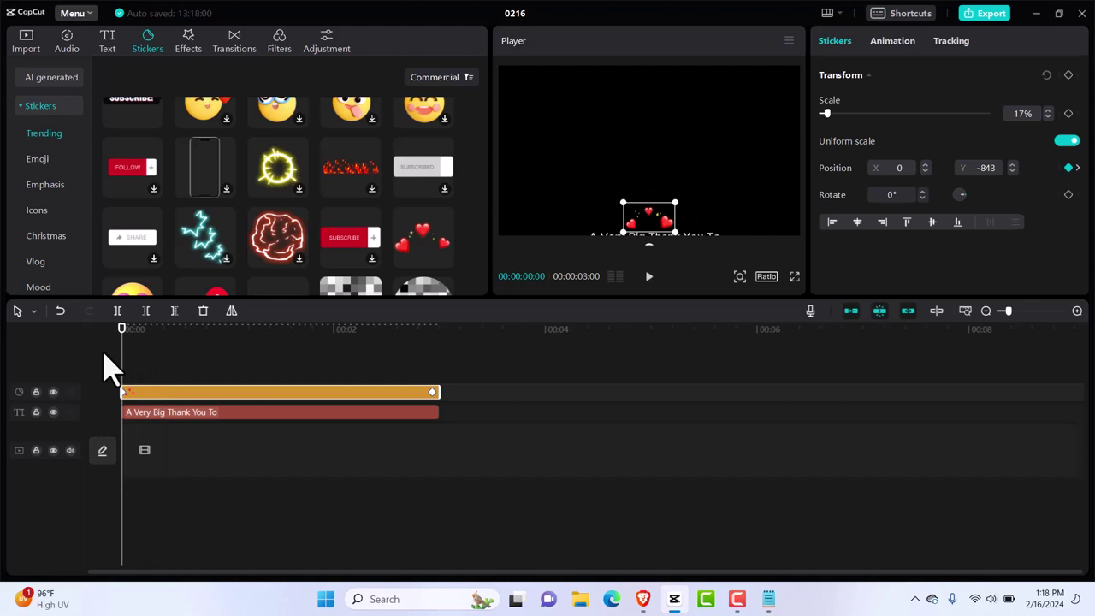
{"action": "key", "text": "space"}
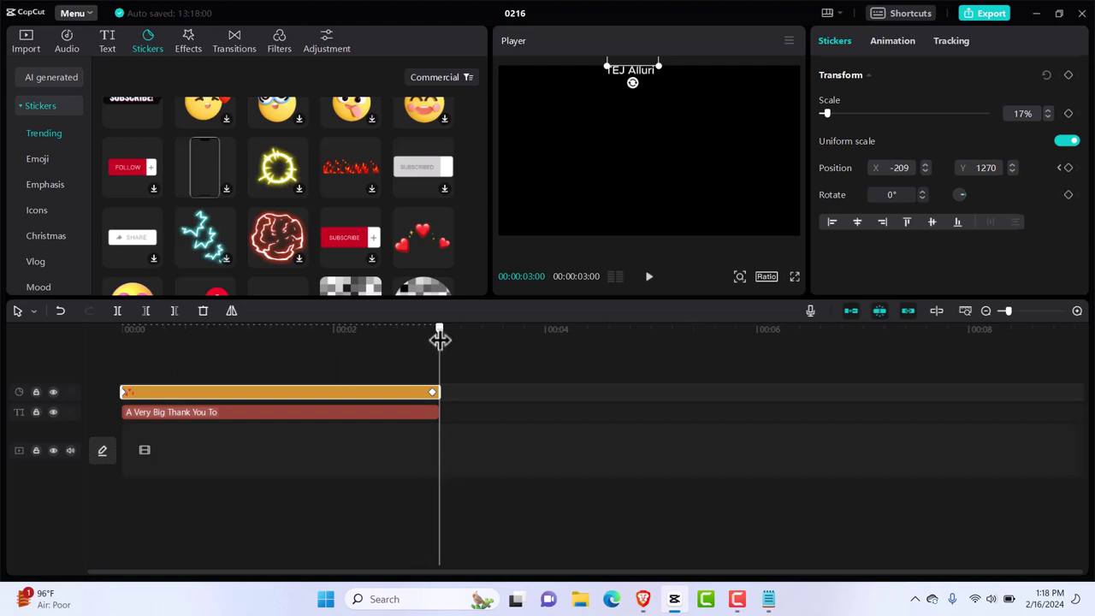
{"action": "left_click_drag", "start_coordinate": [439, 340], "coordinate": [124, 351]}
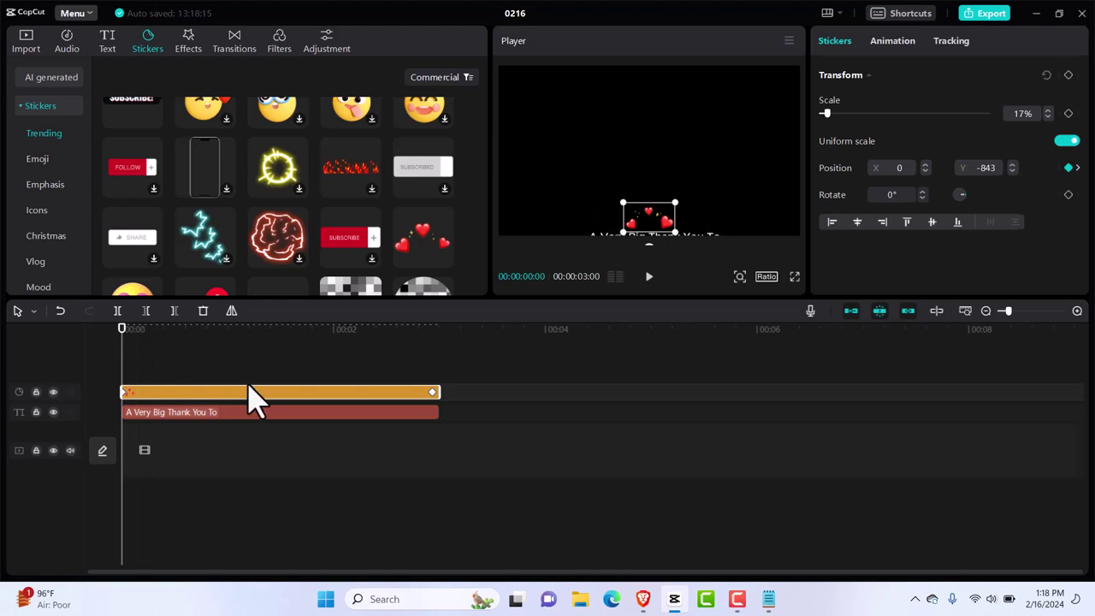
Delete the end Position keyframes from both the hearts sticker and the thank-you text.
{"action": "left_click", "coordinate": [431, 392]}
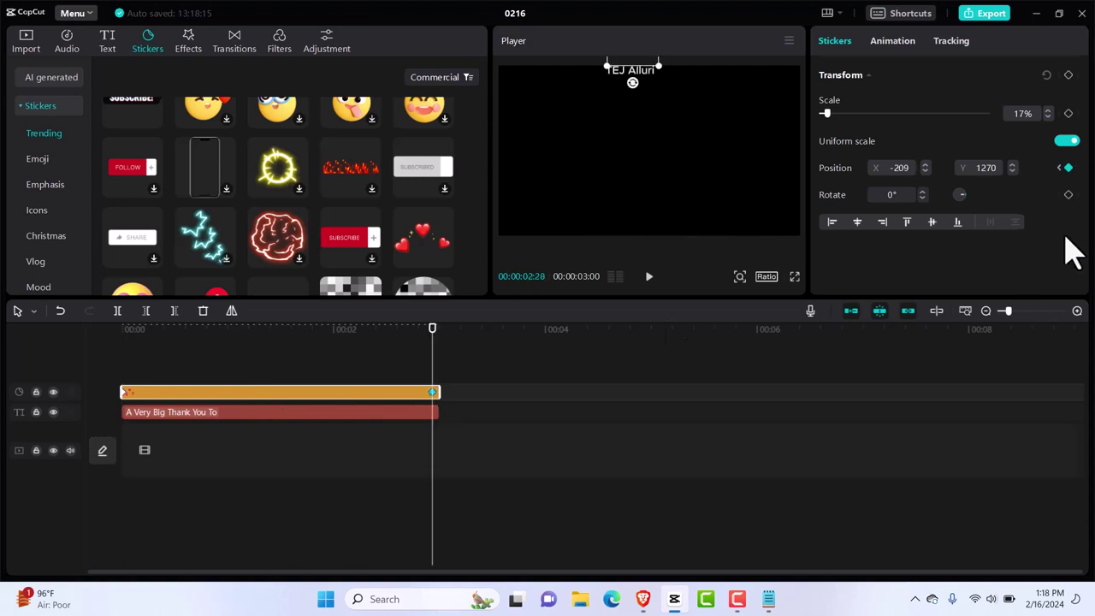
{"action": "left_click", "coordinate": [1068, 168]}
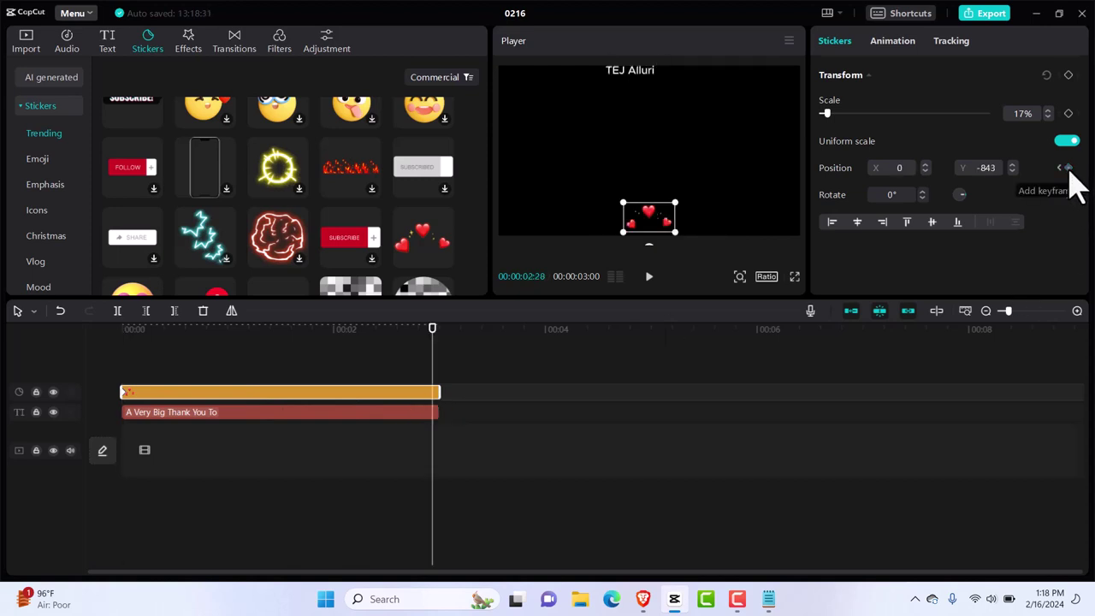
{"action": "left_click", "coordinate": [383, 416]}
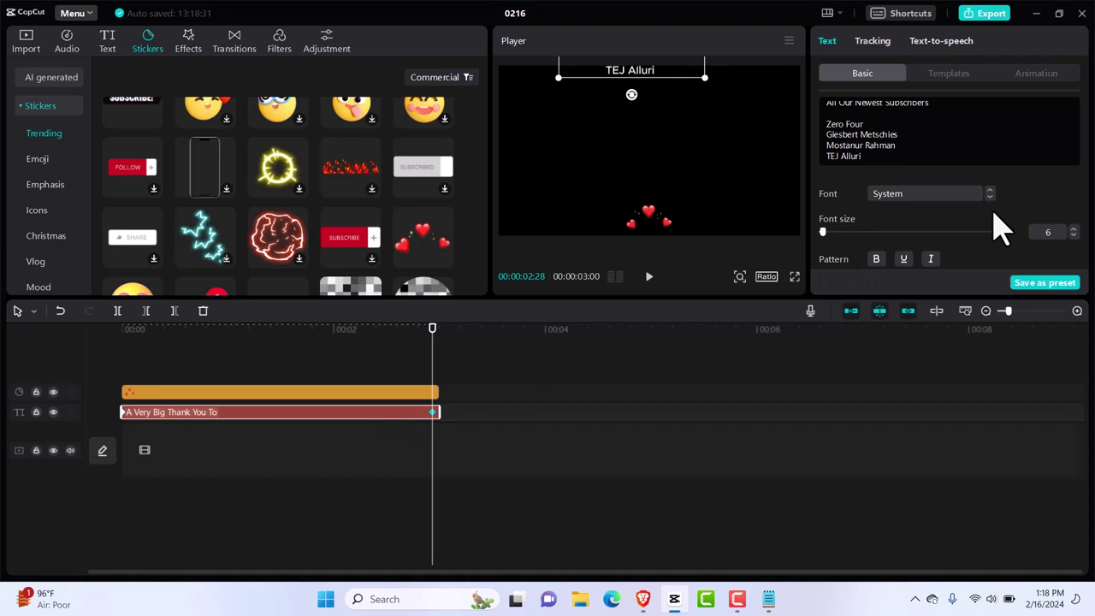
{"action": "scroll", "coordinate": [1001, 230], "scroll_direction": "down", "scroll_amount": 4}
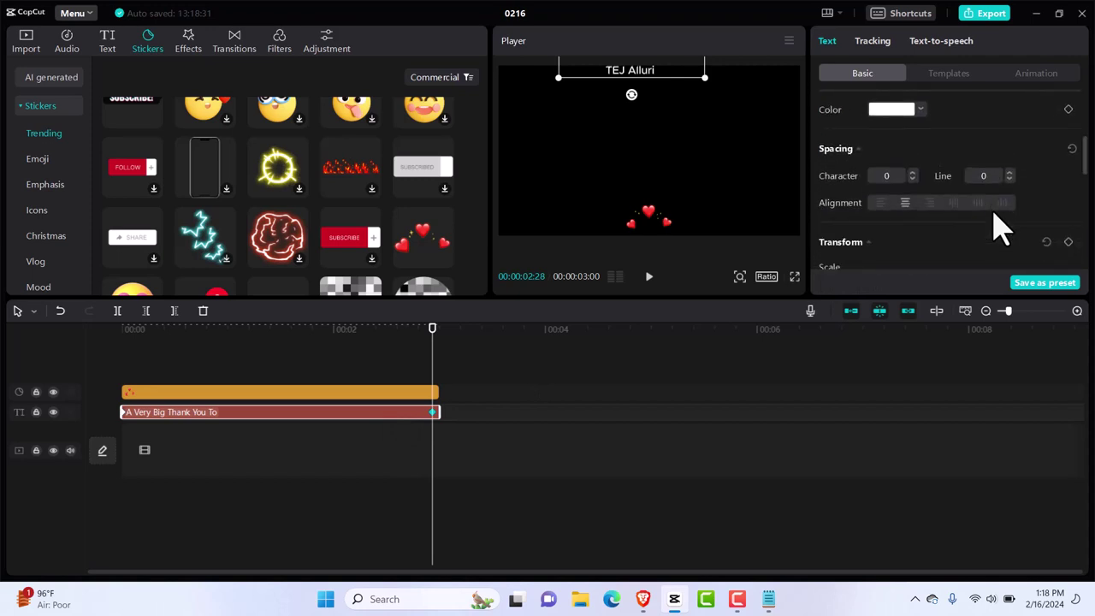
{"action": "scroll", "coordinate": [1001, 229], "scroll_direction": "down", "scroll_amount": 3}
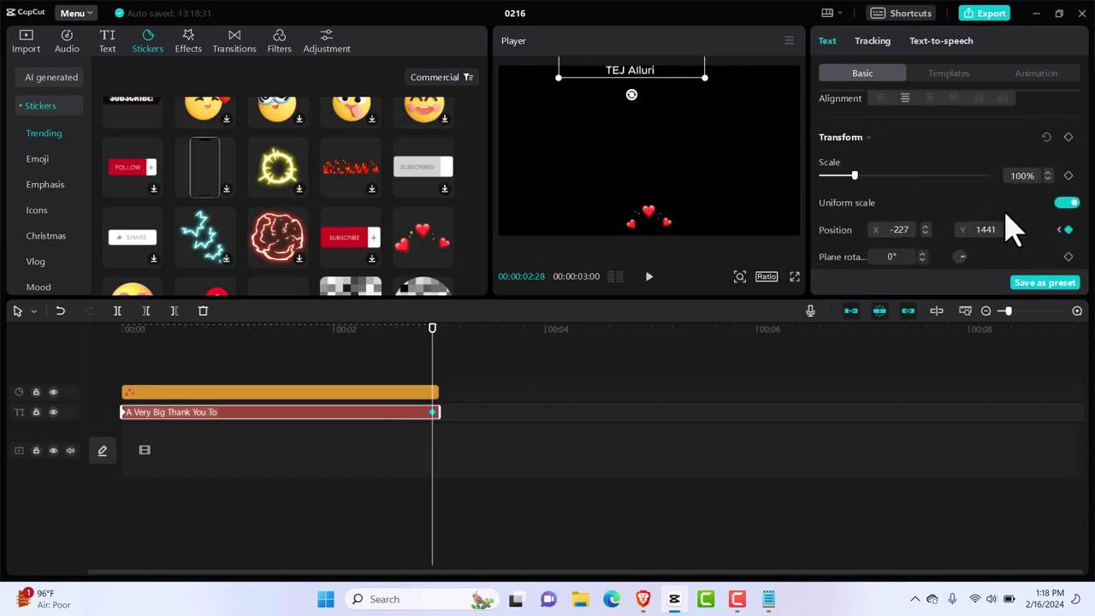
{"action": "left_click", "coordinate": [1068, 229]}
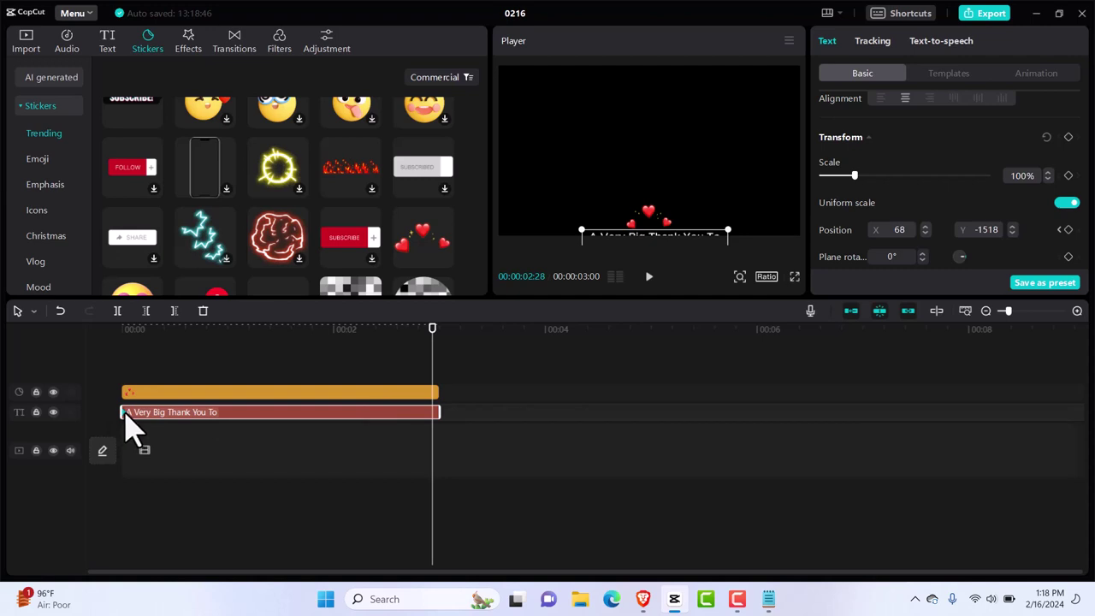
Open the context menu of the sticker clip, then of the thank-you text clip.
{"action": "left_click", "coordinate": [145, 394]}
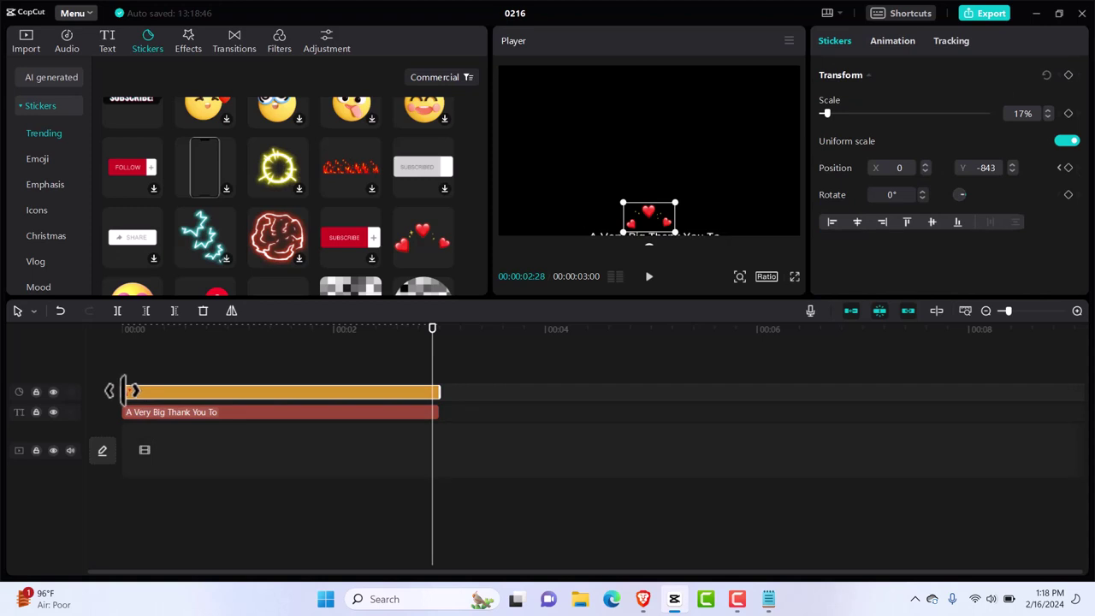
{"action": "right_click", "coordinate": [124, 391]}
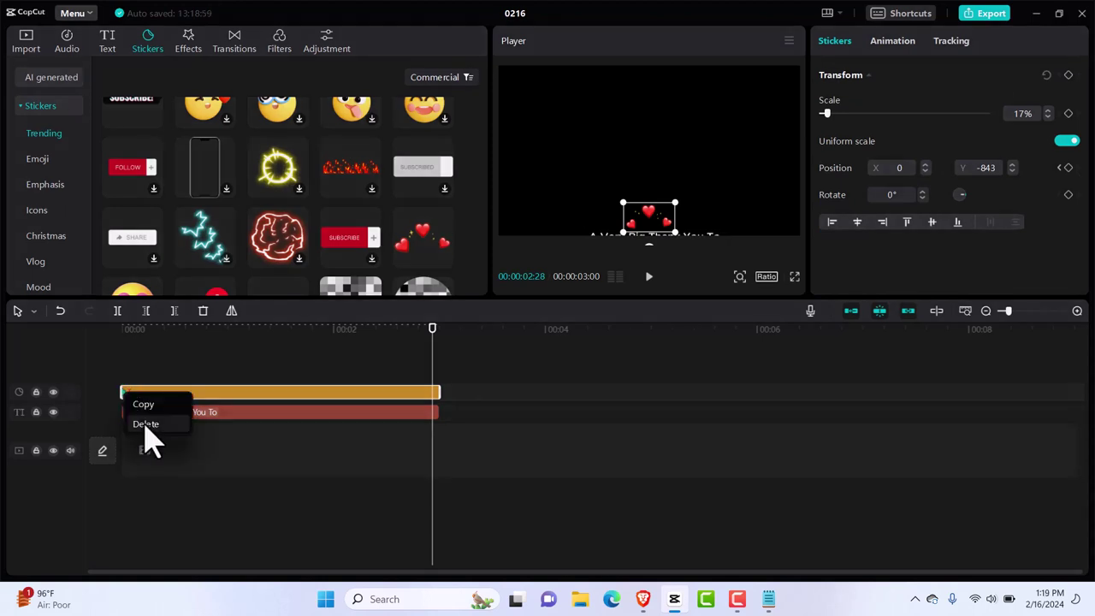
{"action": "left_click", "coordinate": [143, 426]}
{"action": "left_click", "coordinate": [142, 412]}
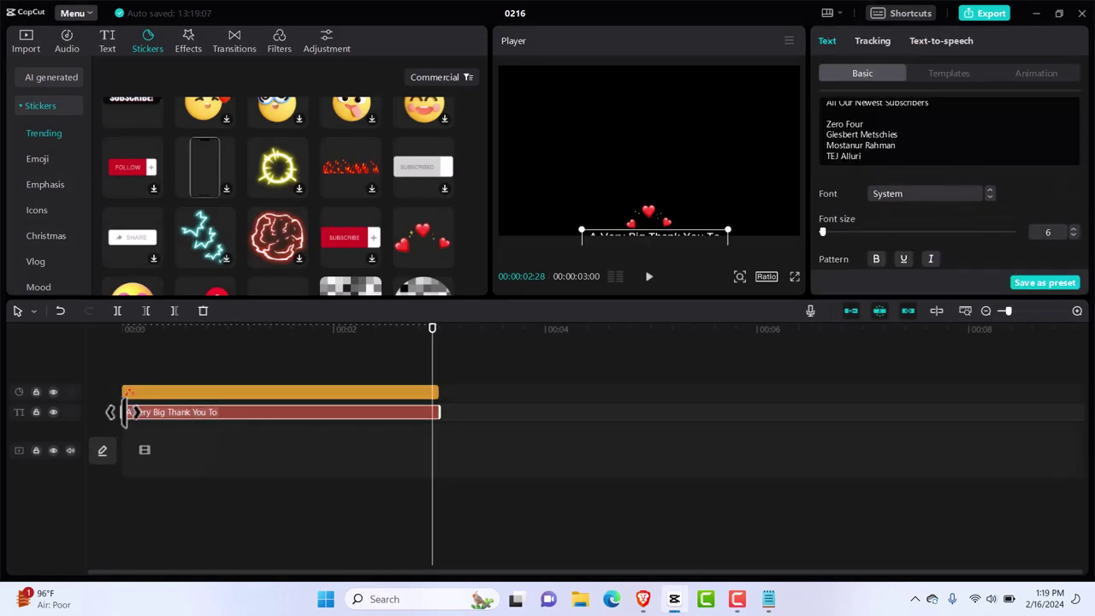
{"action": "right_click", "coordinate": [128, 413]}
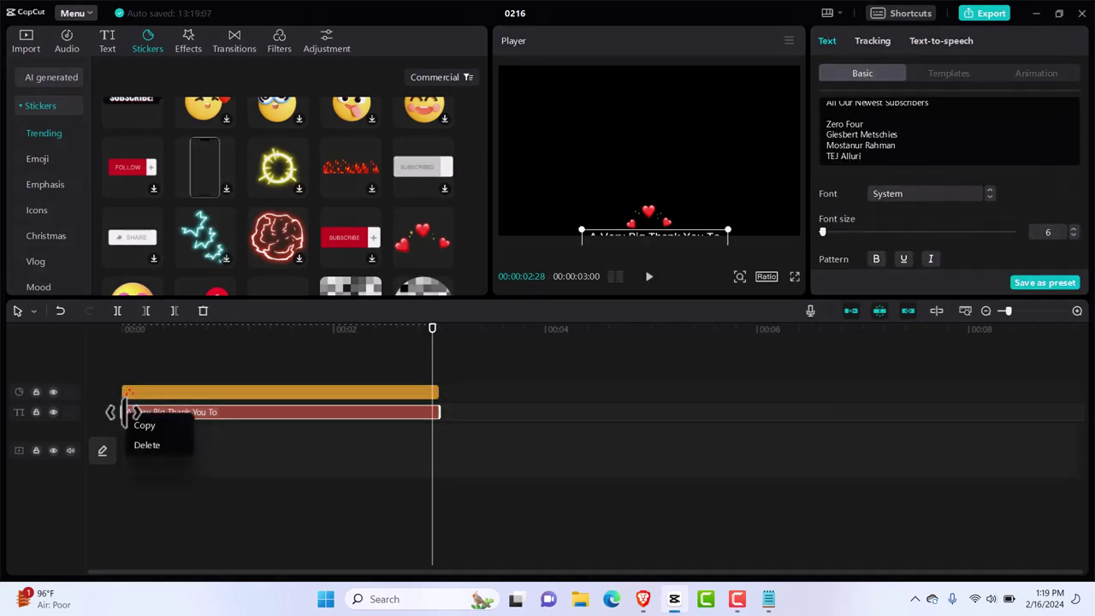
Raise the hearts sticker to Y 290 and the credits just below it so every line shows.
{"action": "left_click", "coordinate": [154, 446]}
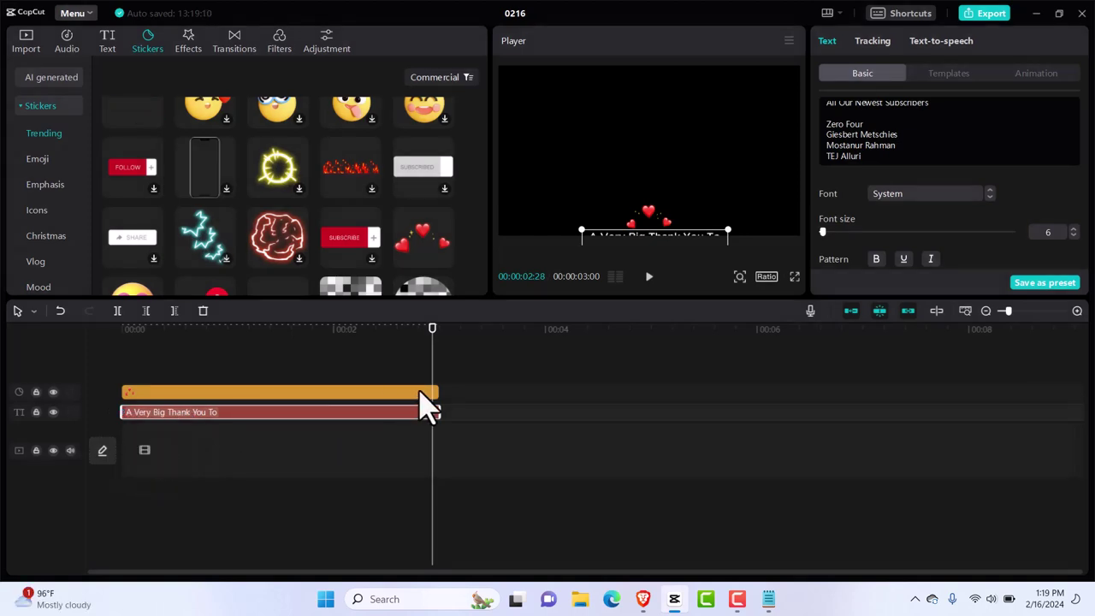
{"action": "left_click", "coordinate": [657, 226]}
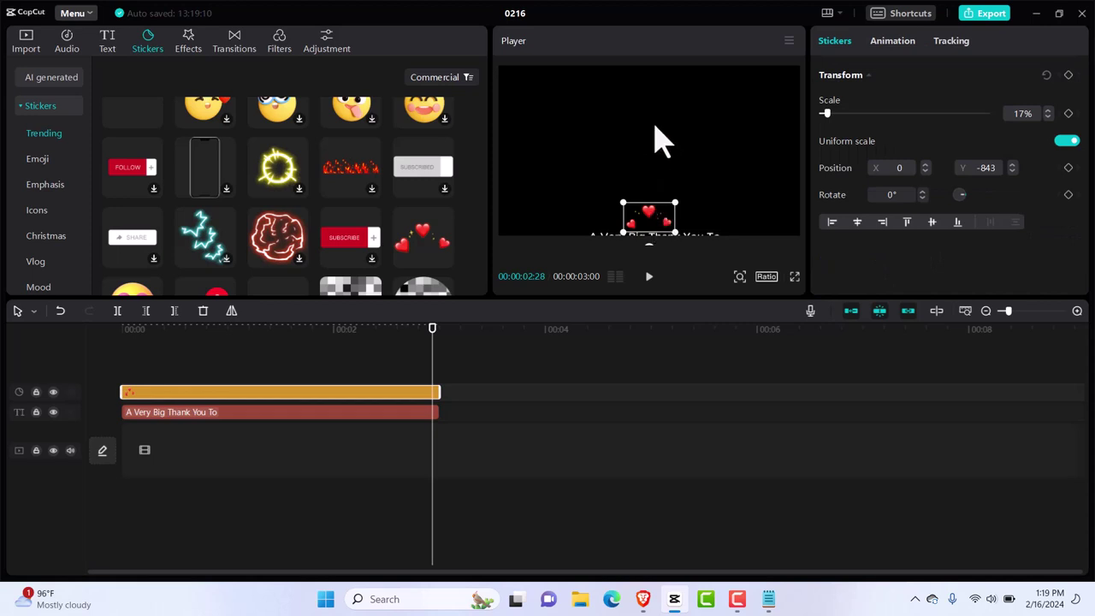
{"action": "left_click", "coordinate": [514, 324]}
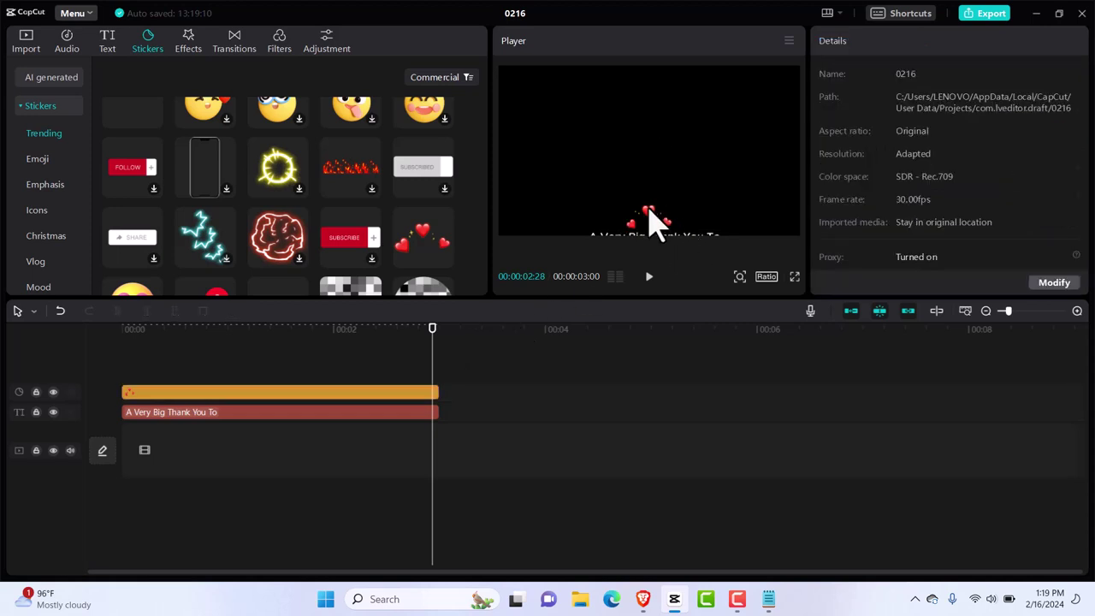
{"action": "left_click_drag", "start_coordinate": [654, 225], "coordinate": [649, 139]}
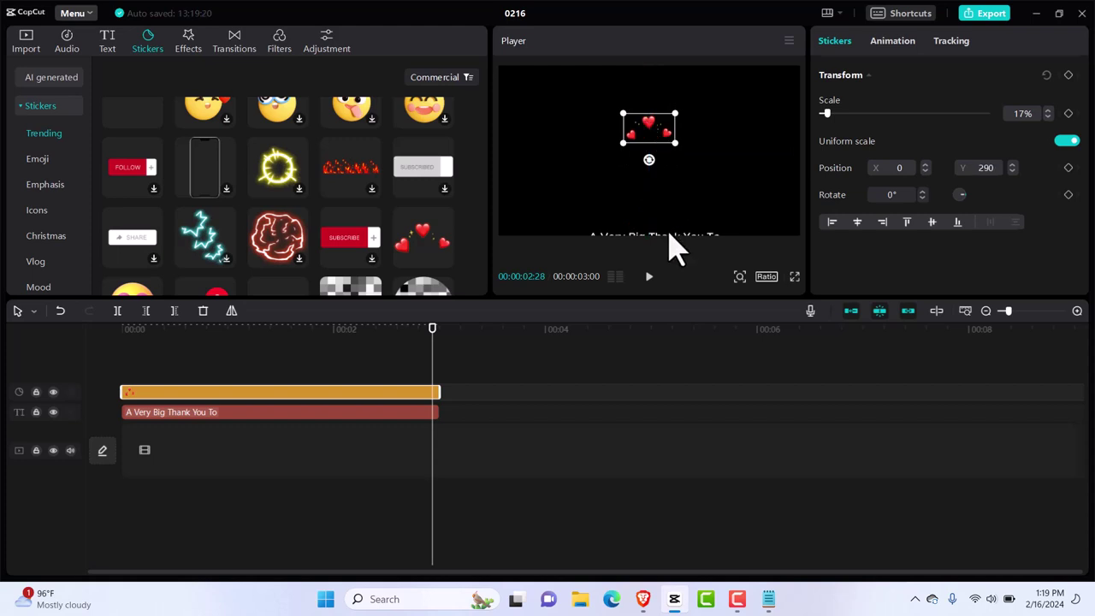
{"action": "left_click_drag", "start_coordinate": [676, 248], "coordinate": [670, 152]}
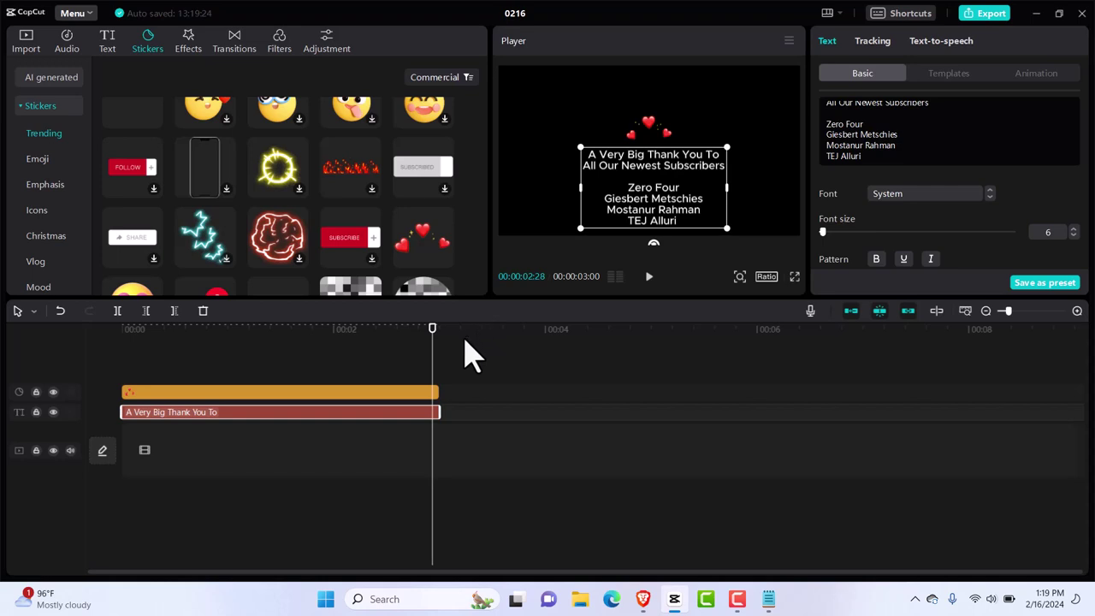
Select the heart sticker along with the thank-you text, merge them into one compound clip, and select it.
{"action": "left_click", "coordinate": [394, 396], "text": "ctrl"}
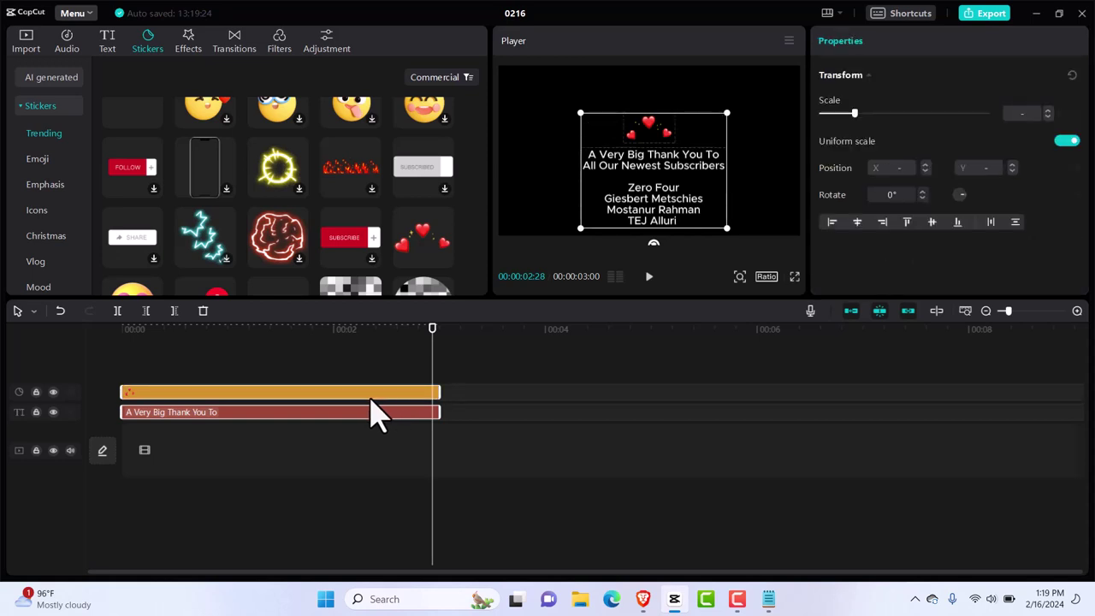
{"action": "right_click", "coordinate": [367, 410]}
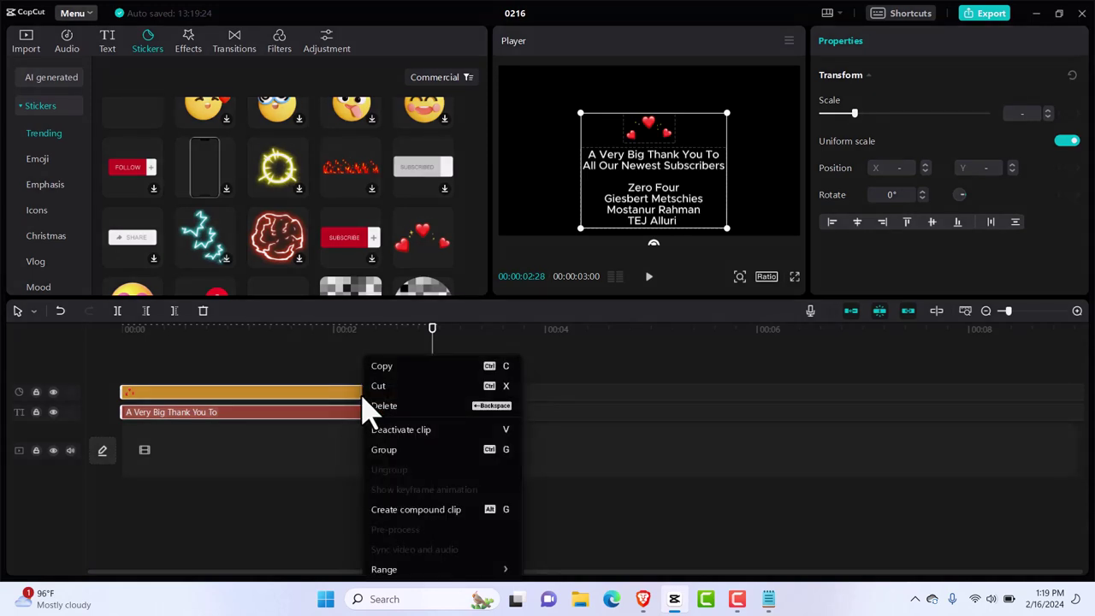
{"action": "left_click", "coordinate": [411, 510]}
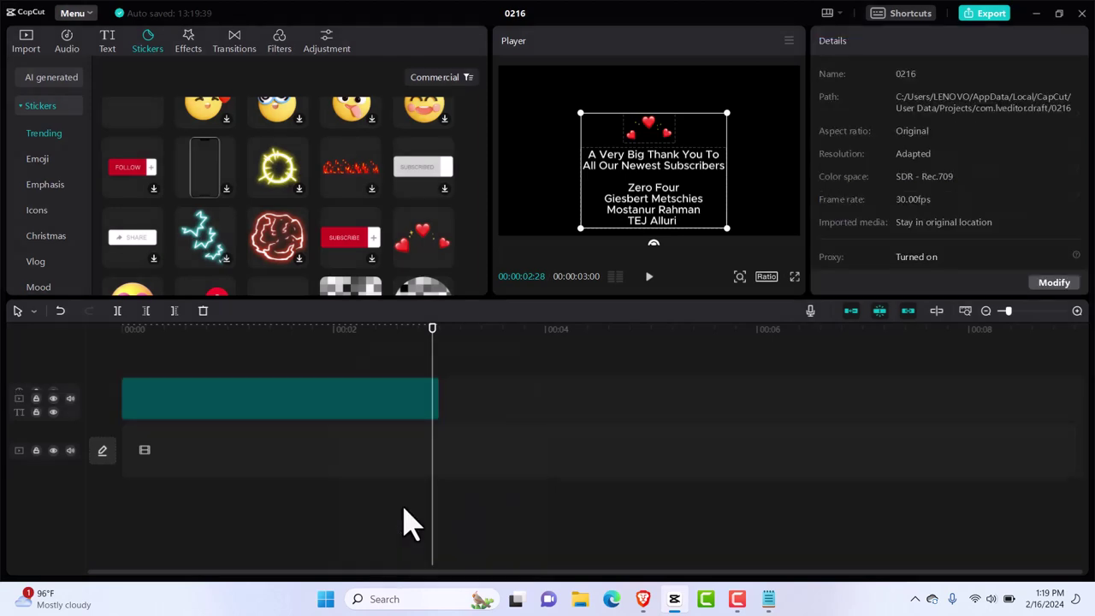
{"action": "left_click", "coordinate": [433, 337]}
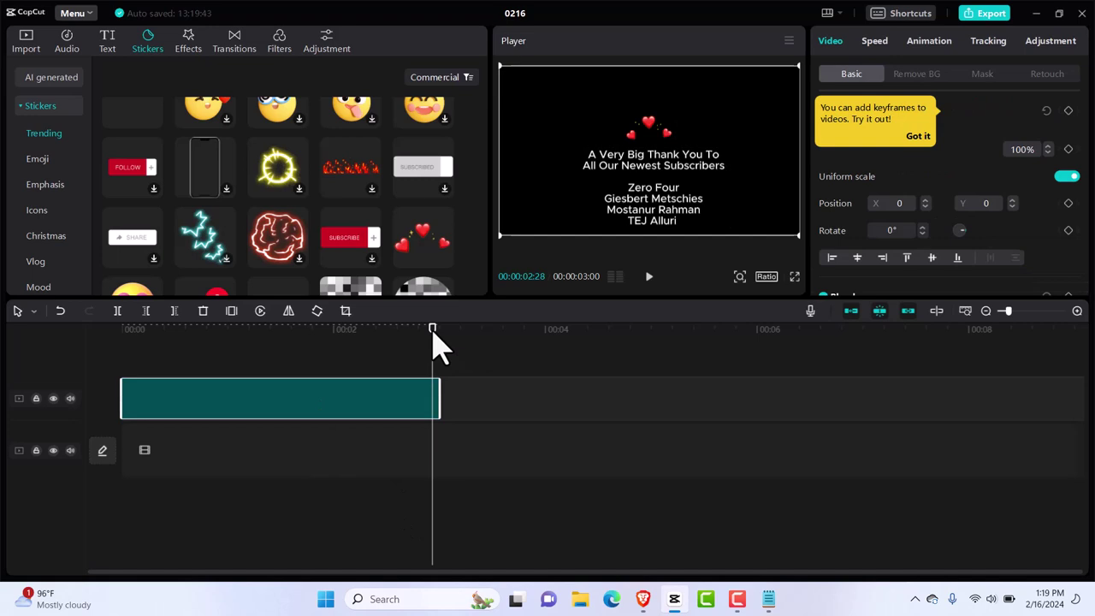
Keyframe the credits below the frame at the clip start and above it (Y 2061) near the end.
{"action": "left_click_drag", "start_coordinate": [436, 342], "coordinate": [123, 358]}
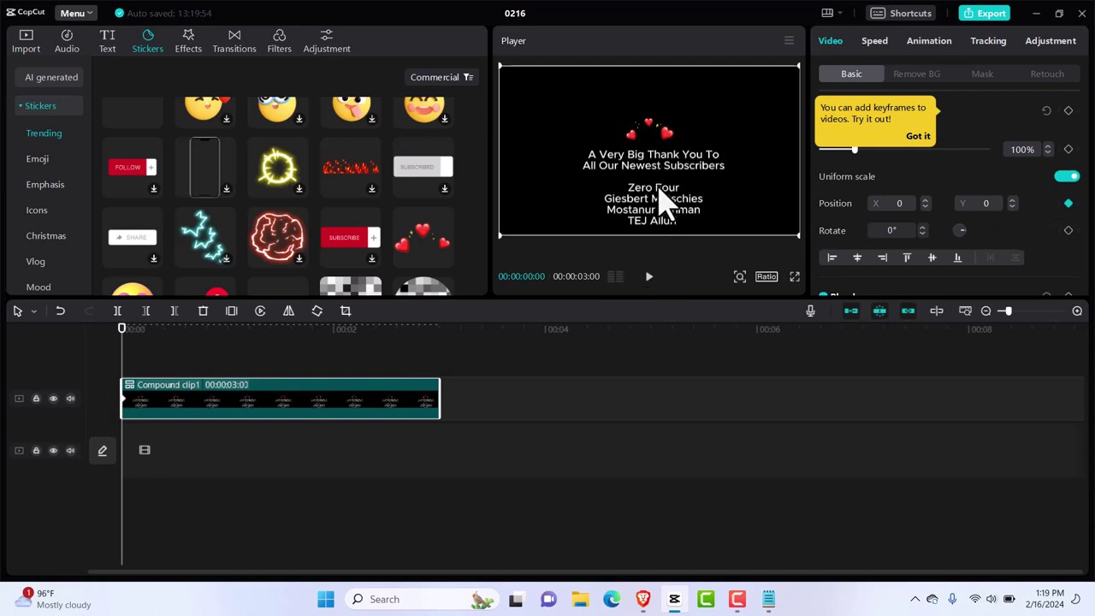
{"action": "left_click_drag", "start_coordinate": [661, 221], "coordinate": [663, 281]}
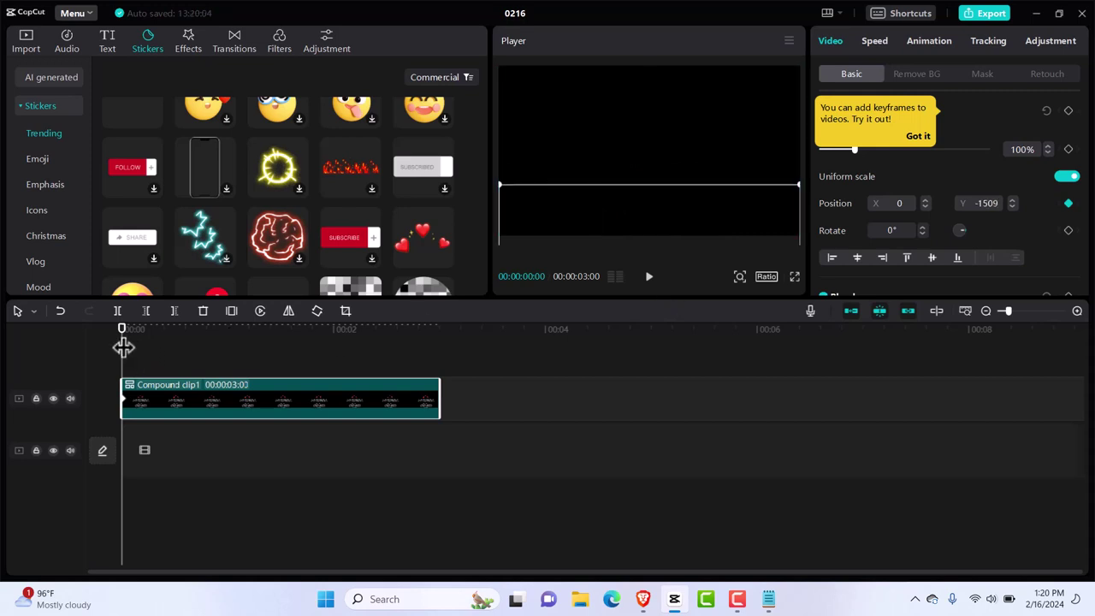
{"action": "left_click_drag", "start_coordinate": [124, 340], "coordinate": [429, 344]}
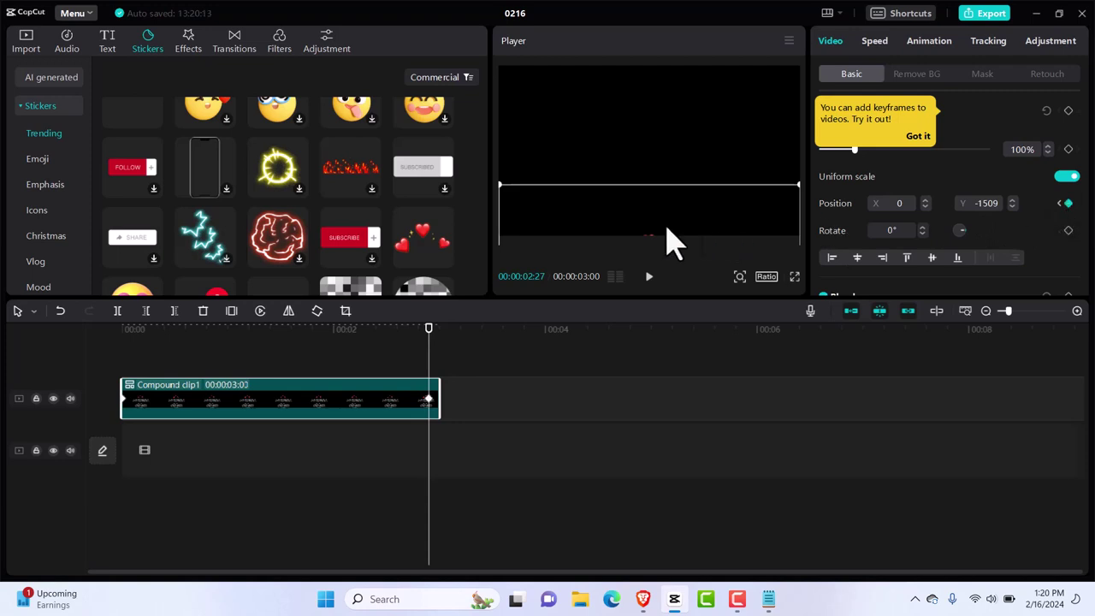
{"action": "left_click_drag", "start_coordinate": [671, 242], "coordinate": [659, 115]}
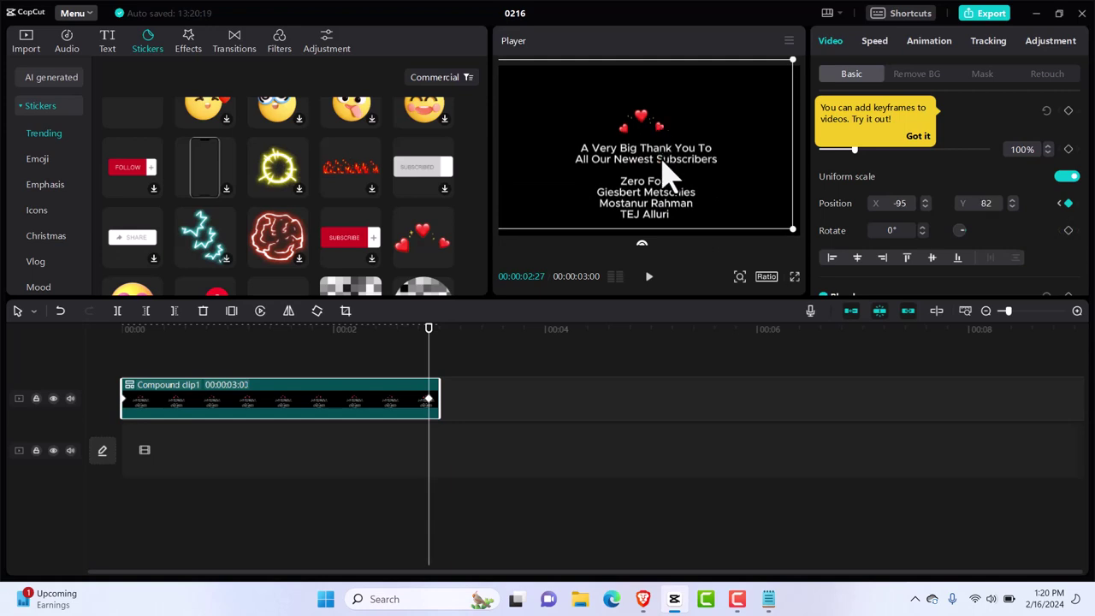
{"action": "left_click_drag", "start_coordinate": [648, 196], "coordinate": [654, 52]}
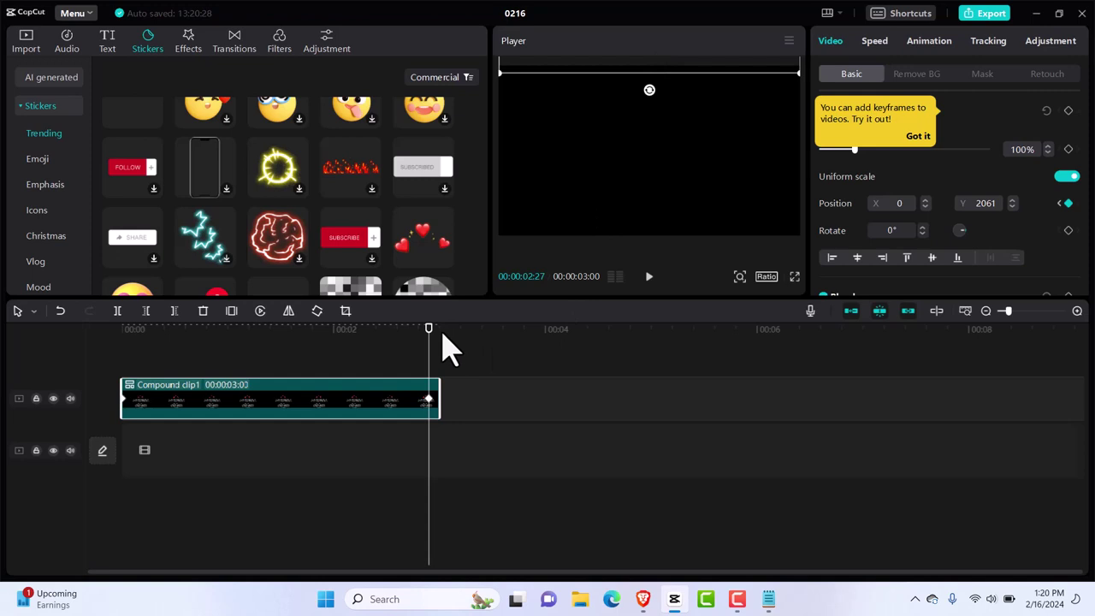
{"action": "left_click", "coordinate": [594, 408]}
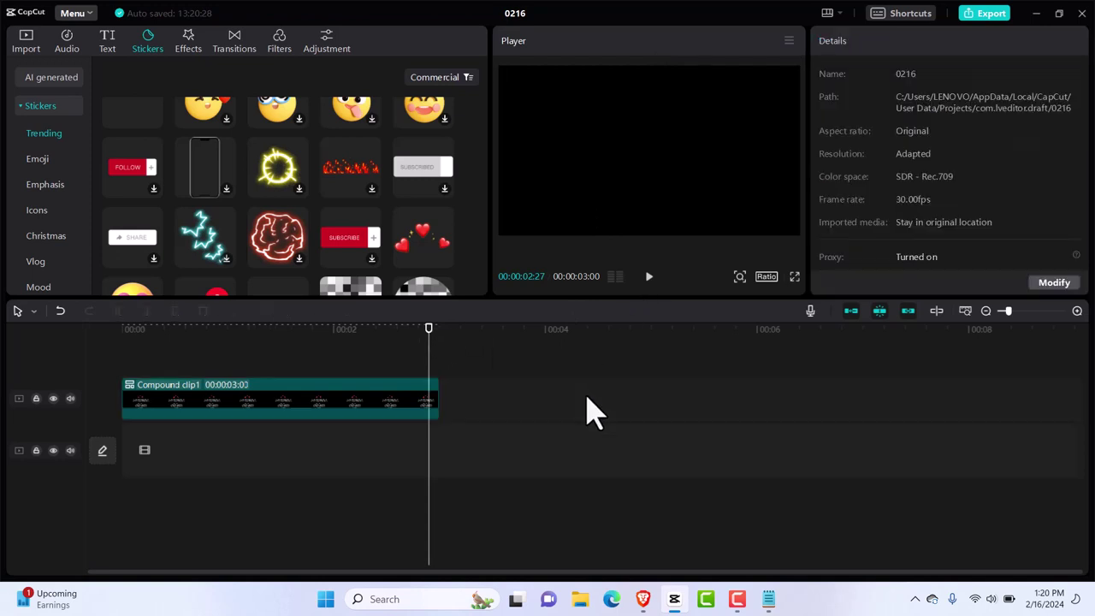
{"action": "left_click", "coordinate": [649, 276]}
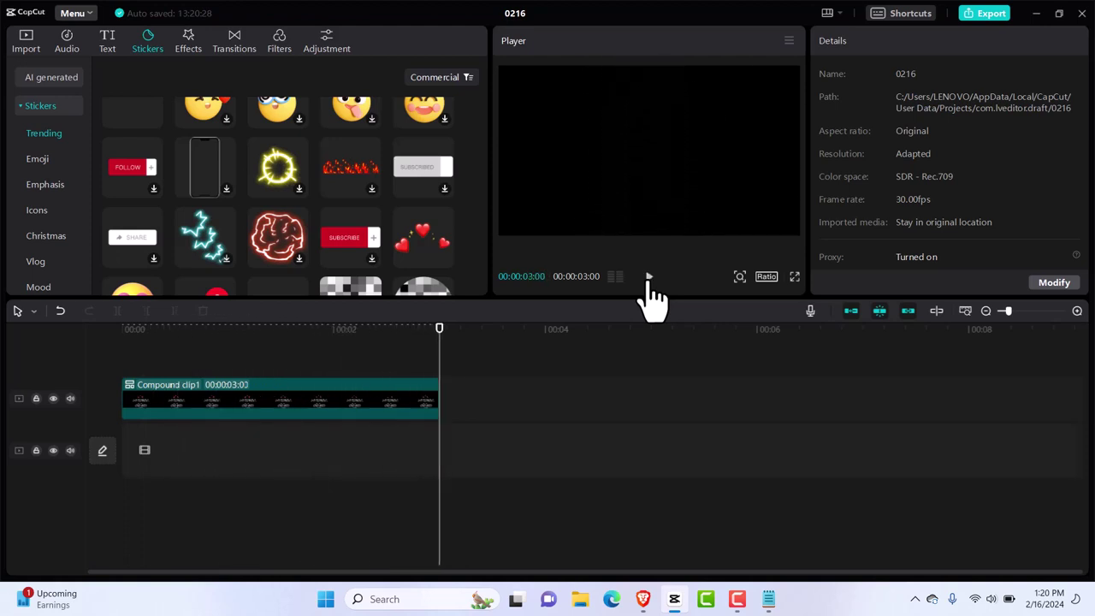
{"action": "left_click", "coordinate": [648, 278]}
{"action": "left_click", "coordinate": [649, 276]}
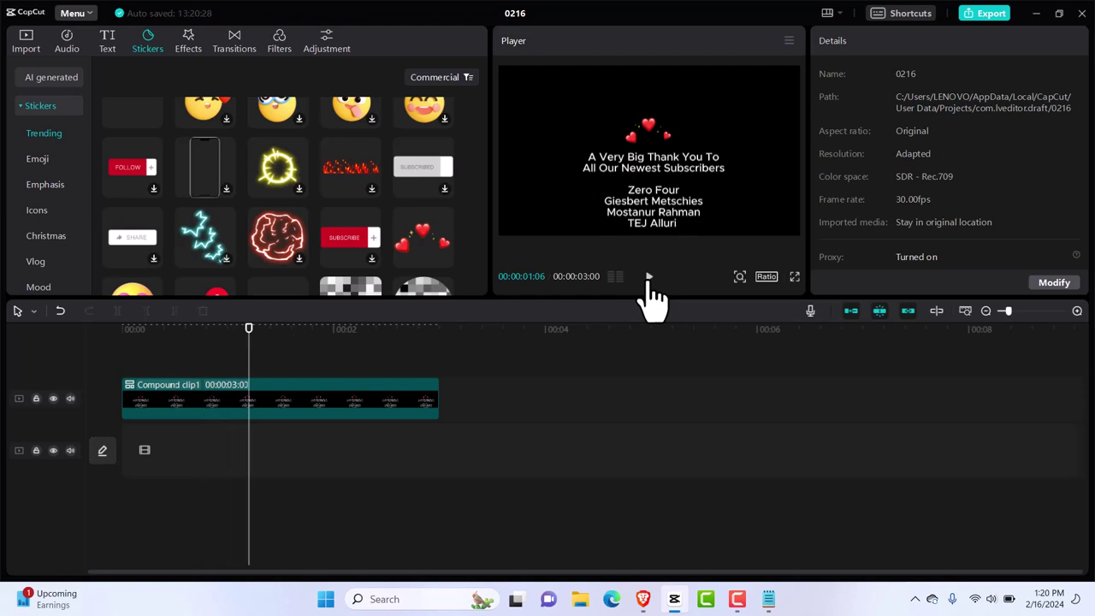
{"action": "left_click", "coordinate": [417, 409]}
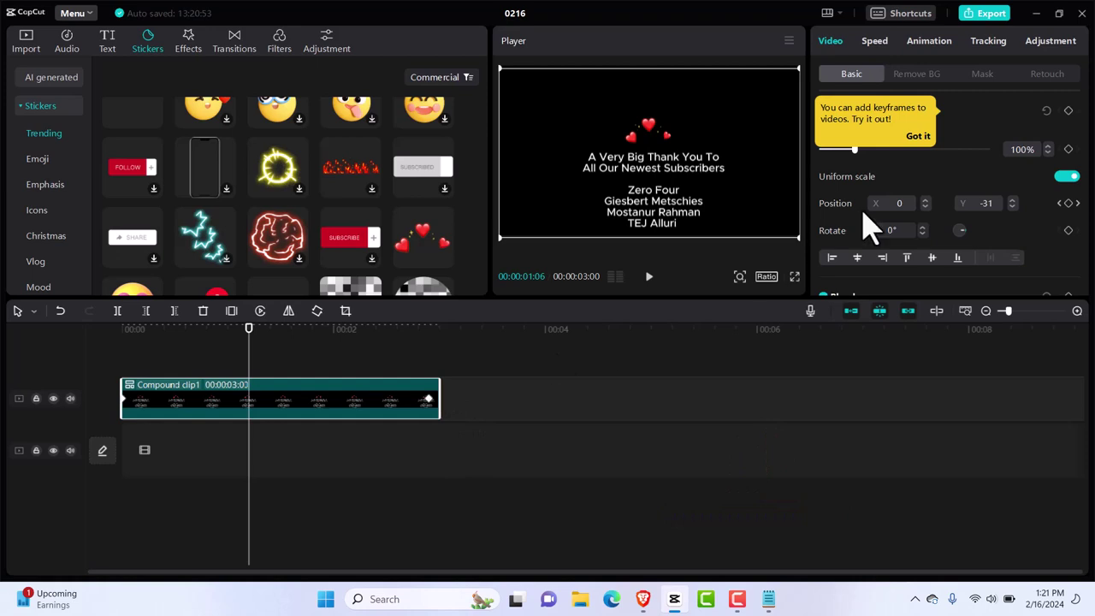
Lower the compound clip's speed with the Speed slider and preview the slower scroll from the start.
{"action": "left_click", "coordinate": [875, 43]}
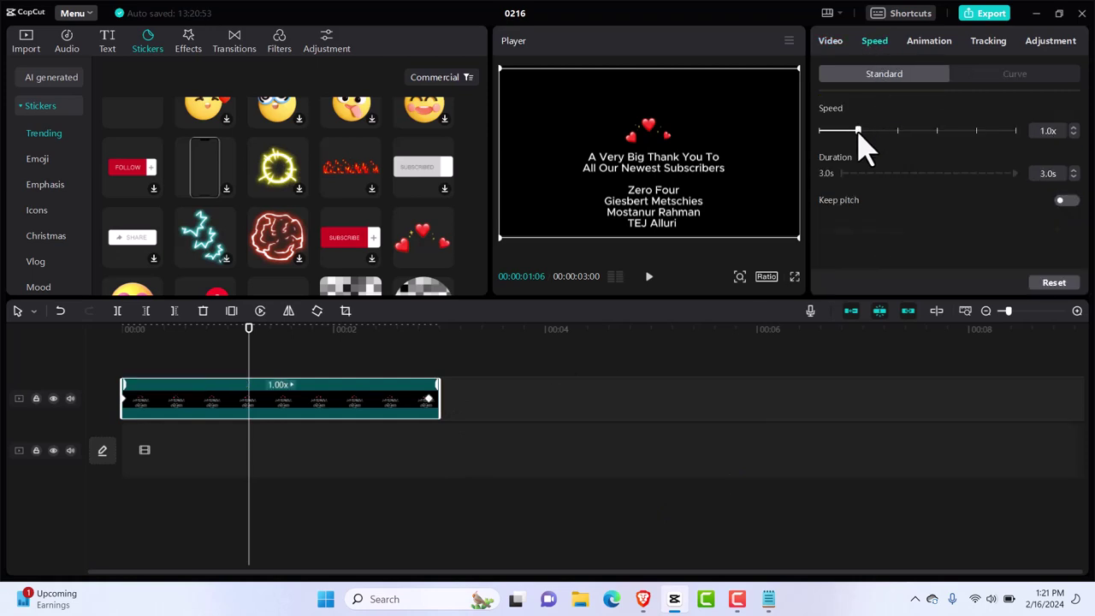
{"action": "left_click_drag", "start_coordinate": [859, 132], "coordinate": [841, 135]}
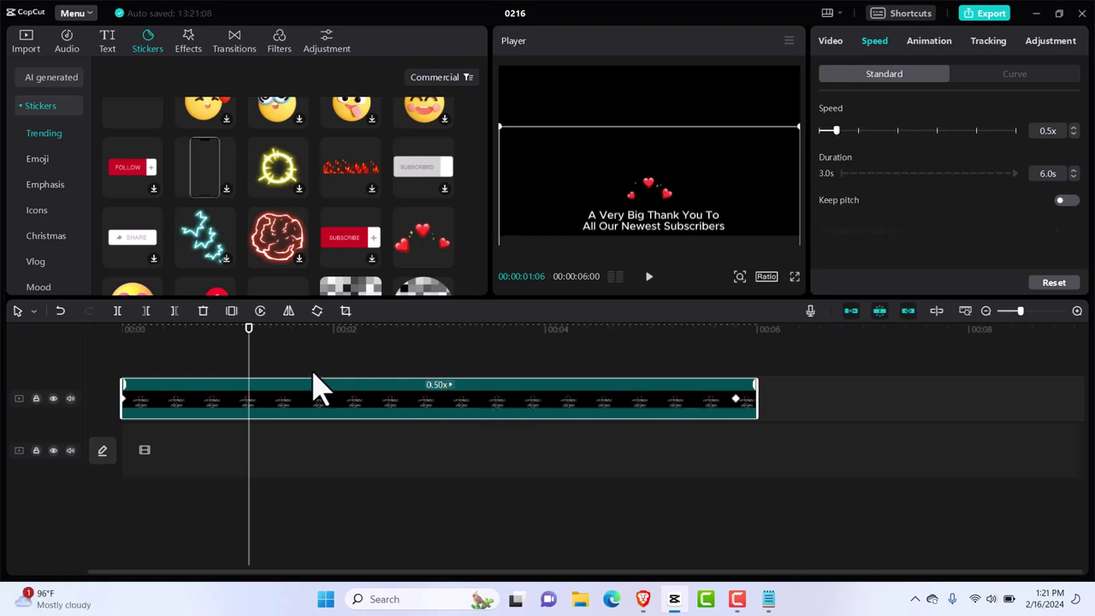
{"action": "left_click_drag", "start_coordinate": [249, 340], "coordinate": [101, 355]}
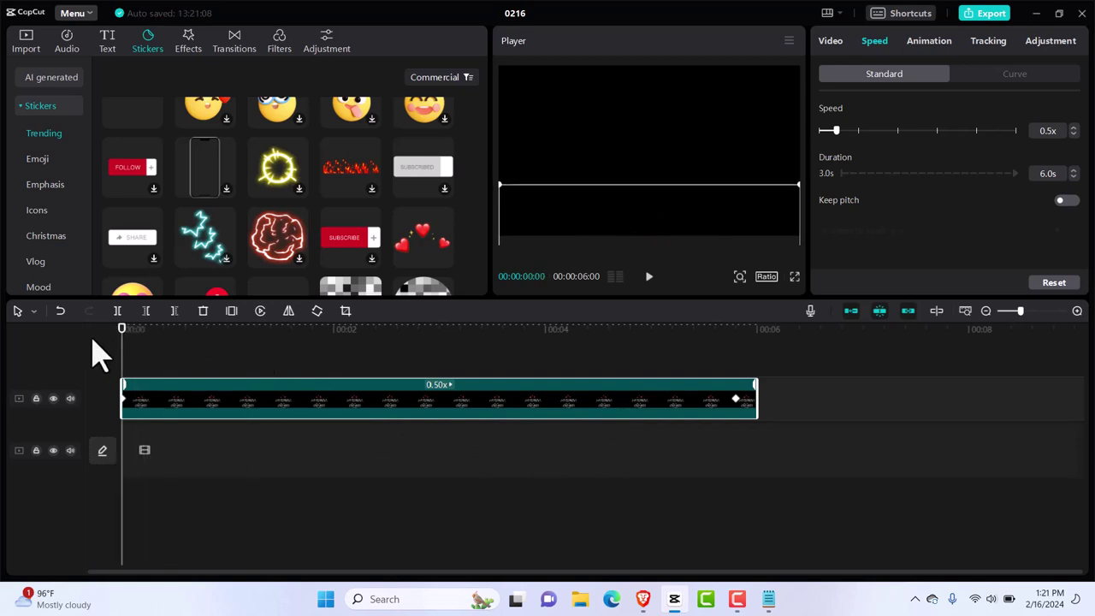
{"action": "key", "text": "space"}
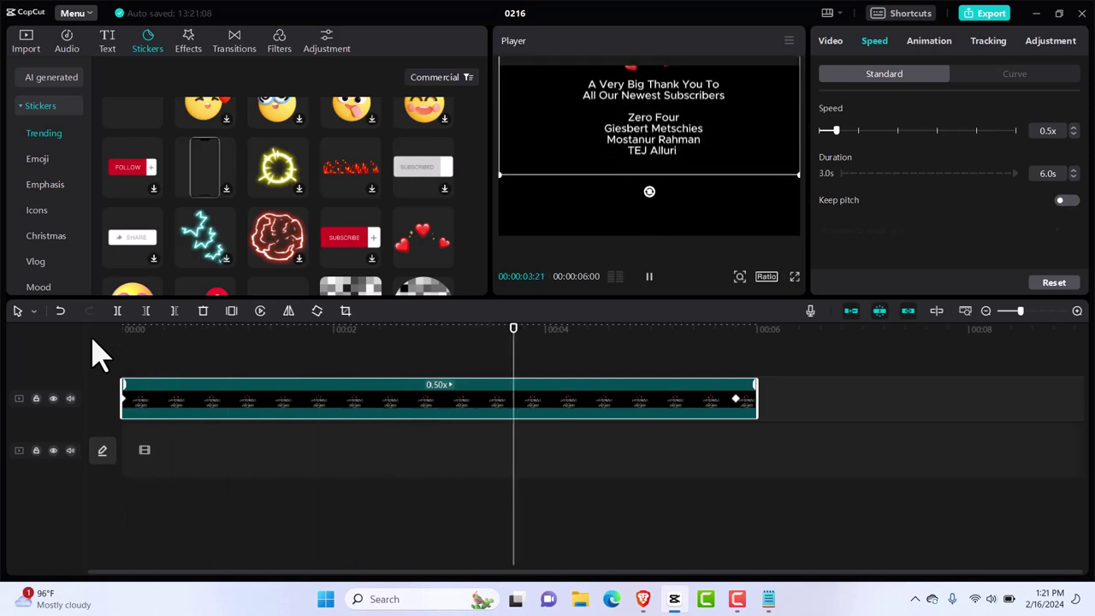
{"action": "key", "text": "space"}
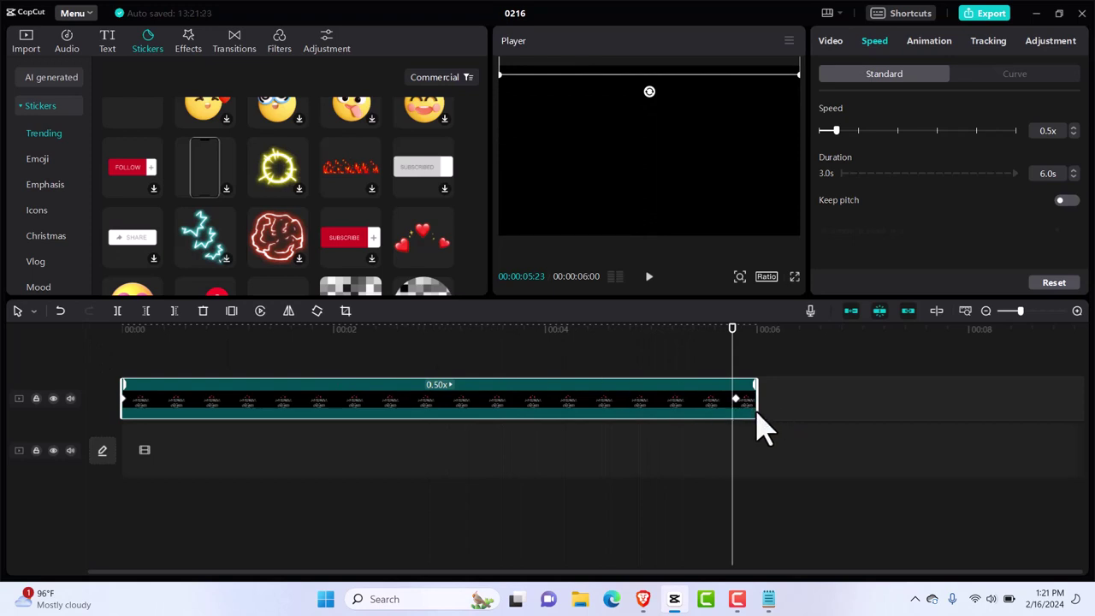
Review the clip's position keyframe values and speed settings, then jump back to the timeline start.
{"action": "mouse_move", "coordinate": [755, 412]}
{"action": "left_mouse_down"}
{"action": "mouse_move", "coordinate": [813, 403]}
{"action": "mouse_move", "coordinate": [746, 421]}
{"action": "left_mouse_up"}
{"action": "left_click", "coordinate": [835, 41]}
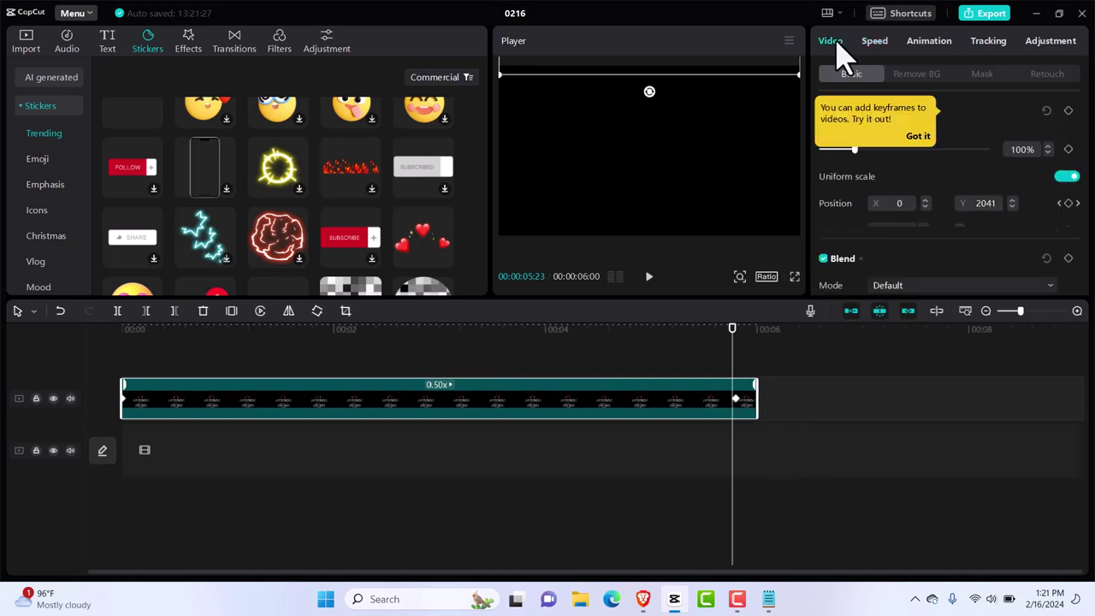
{"action": "left_click", "coordinate": [873, 41]}
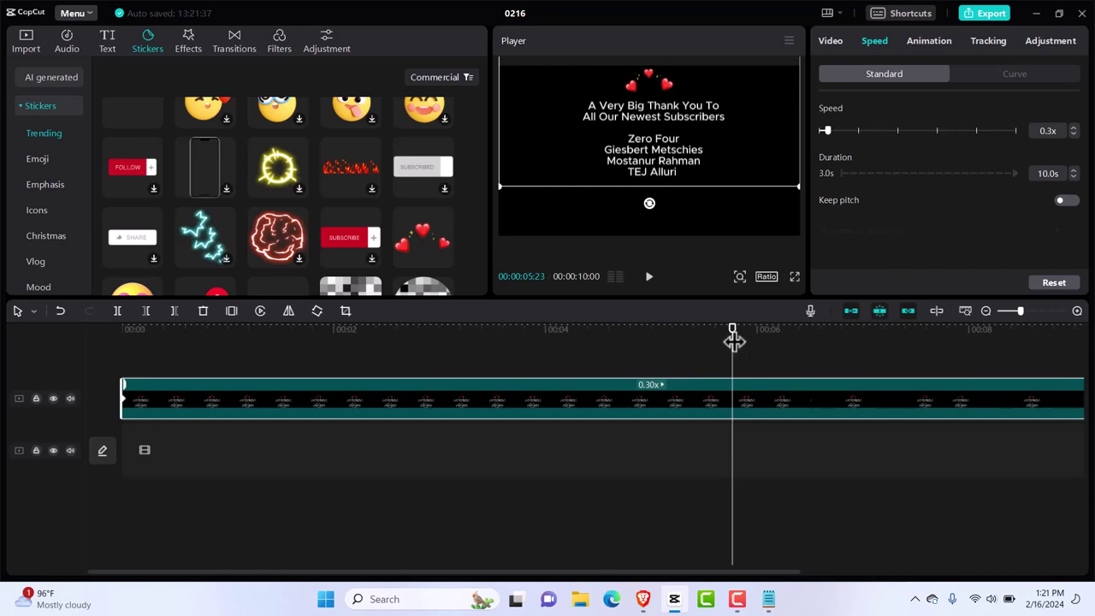
{"action": "key", "text": "Home"}
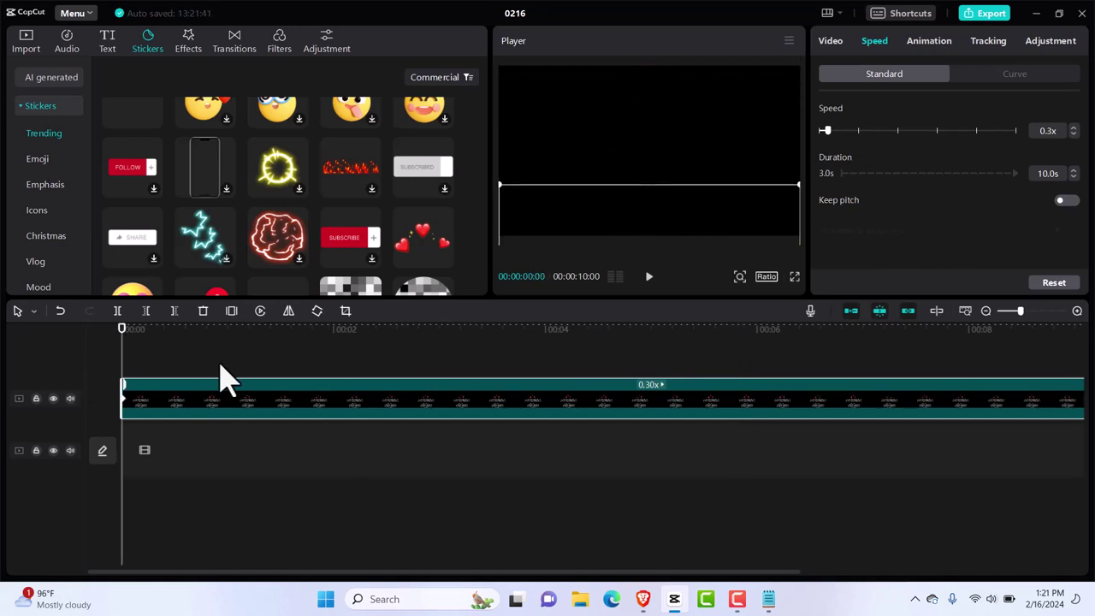
{"action": "left_click", "coordinate": [220, 366]}
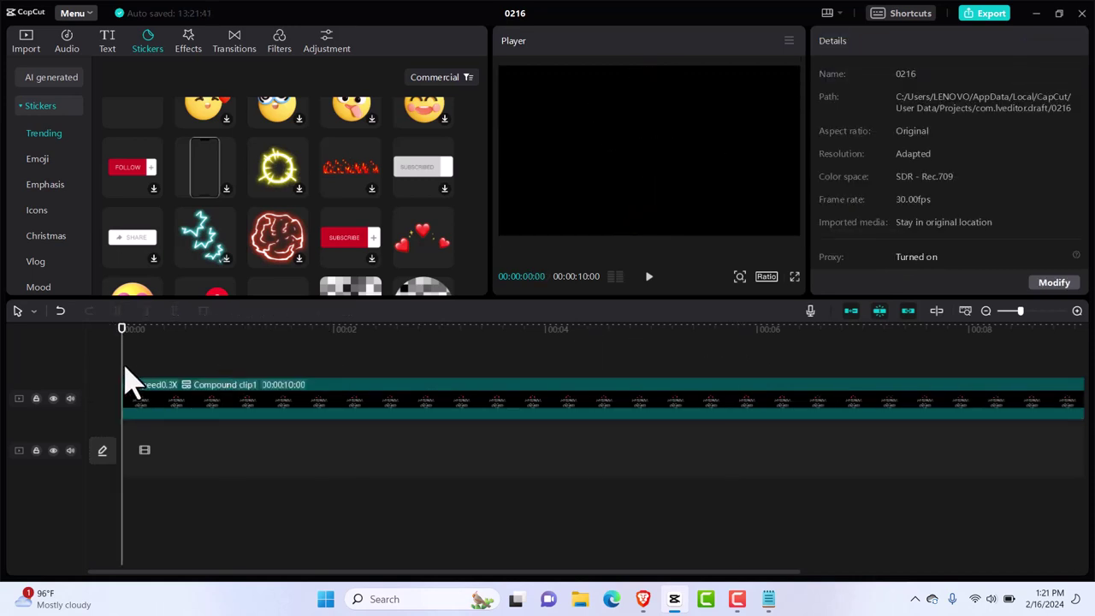
{"action": "left_click", "coordinate": [649, 277]}
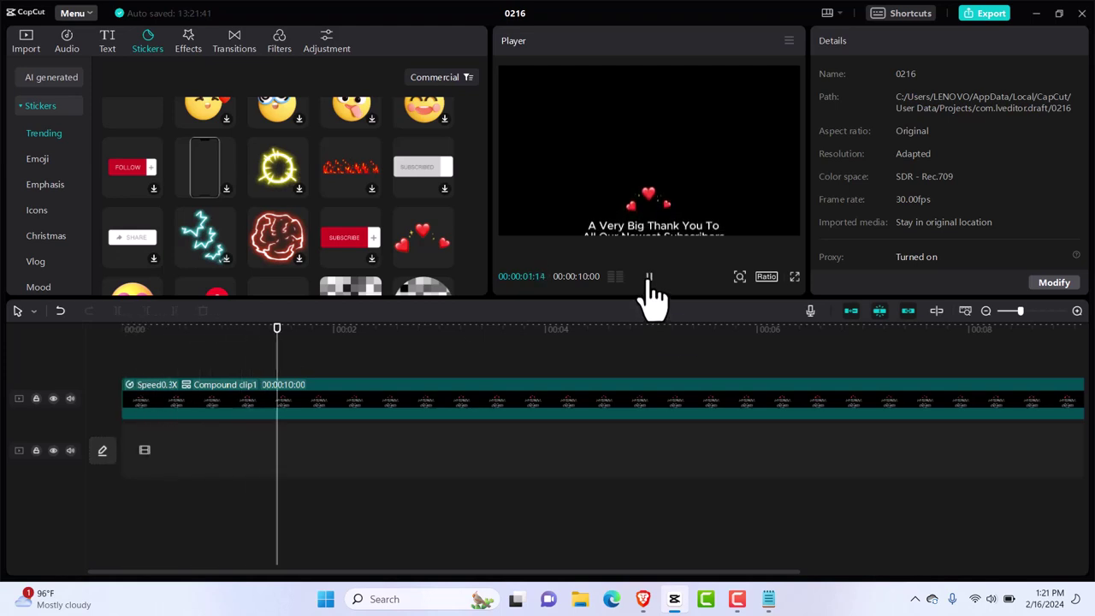